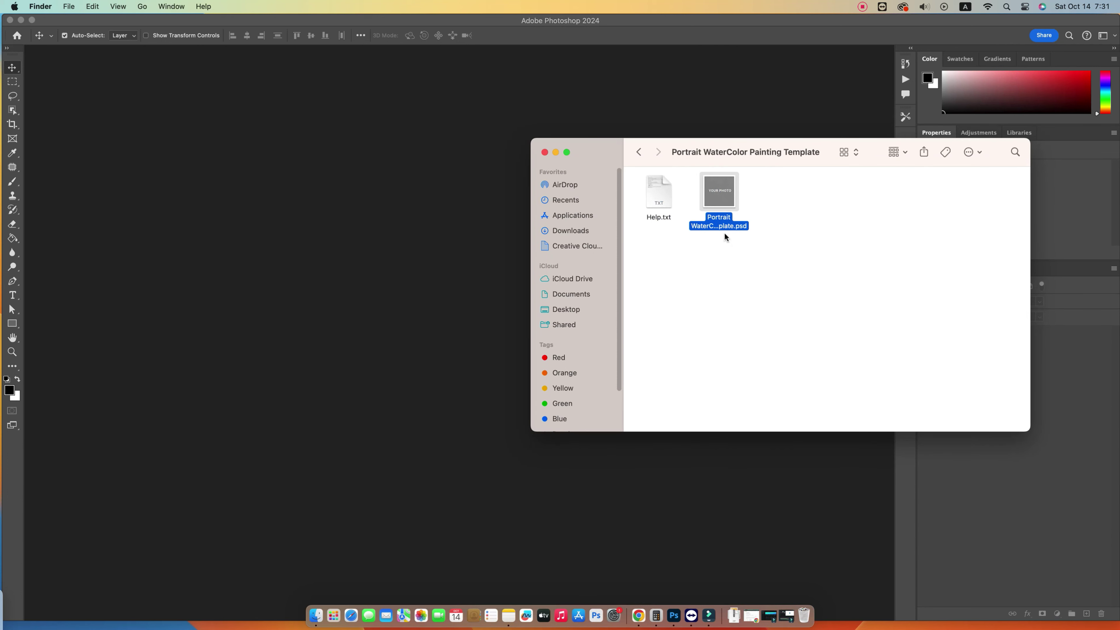
- Open the watercolor template PSD from Finder, then open its Your Photo.psb smart object
double_click(723, 220)
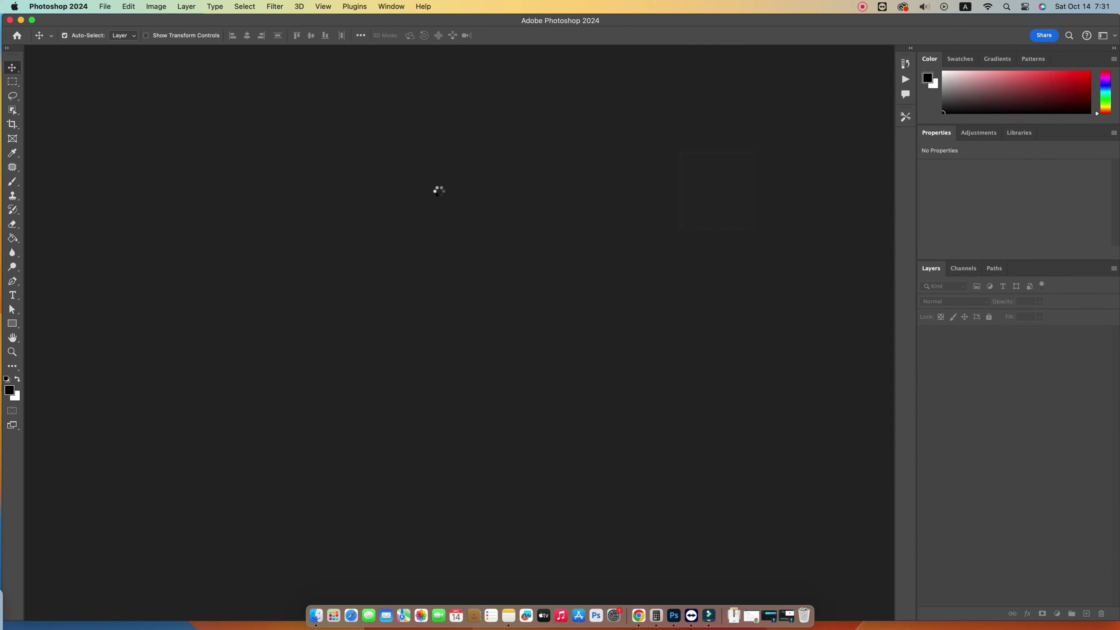
key("z")
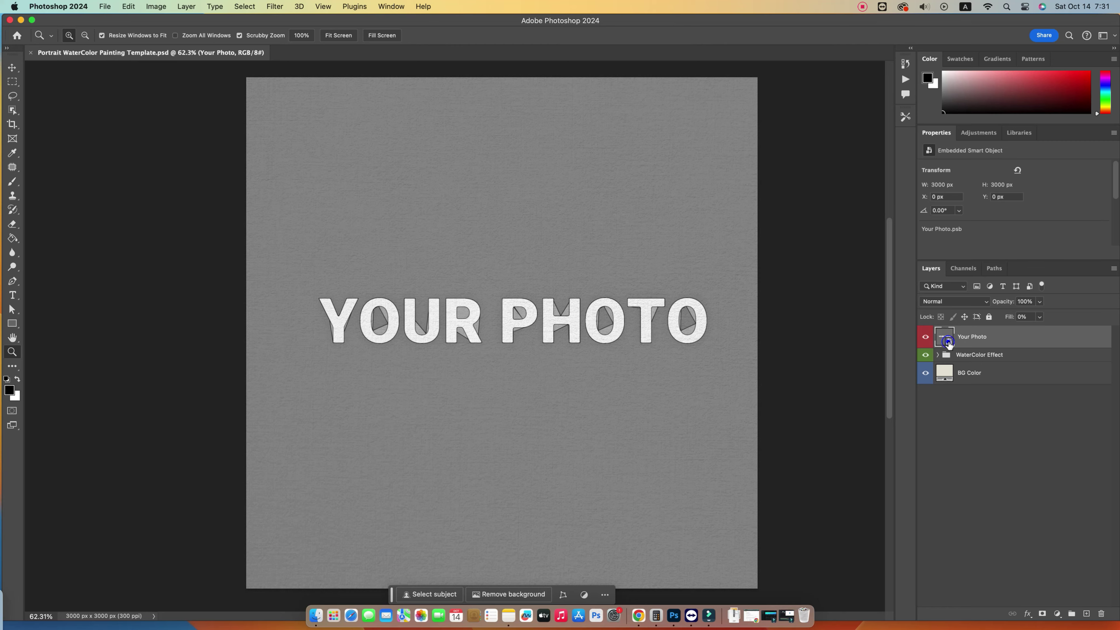
double_click(945, 336)
left_click(924, 337)
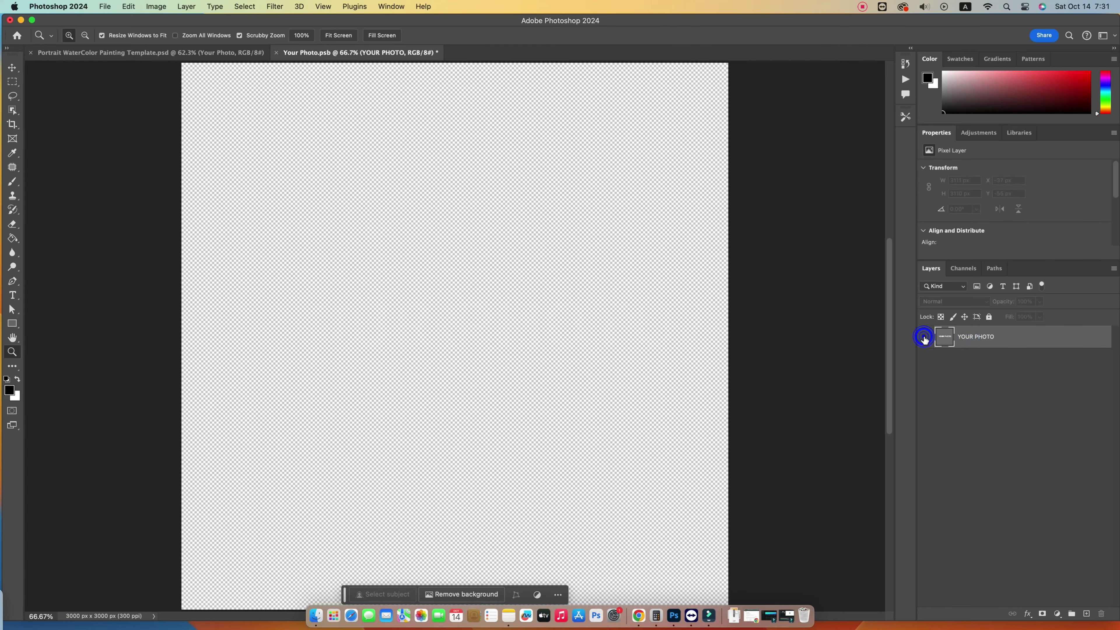
left_click(316, 615)
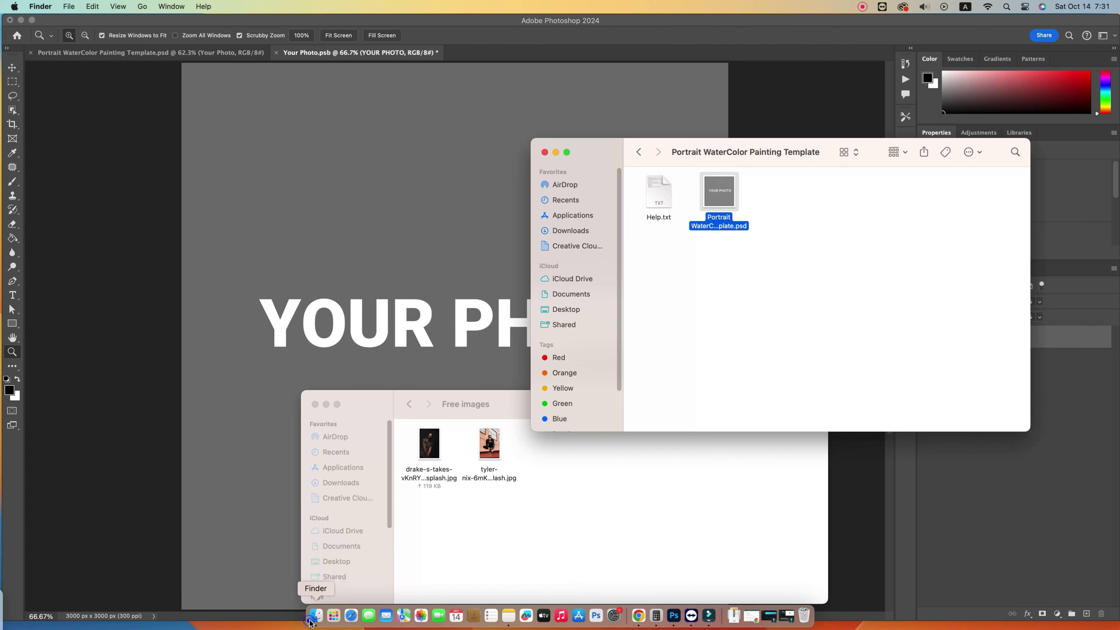
- Open the drake sunglasses photo from the Free images folder with Adobe Photoshop 2024
left_click(596, 521)
left_click(488, 445)
left_click(429, 445)
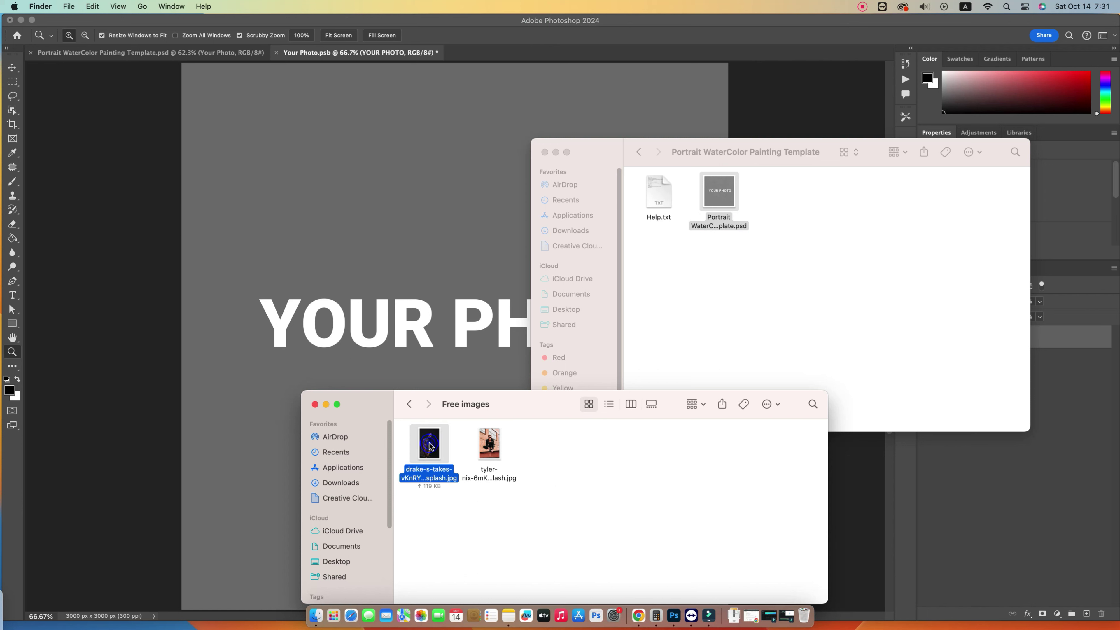
right_click(429, 446)
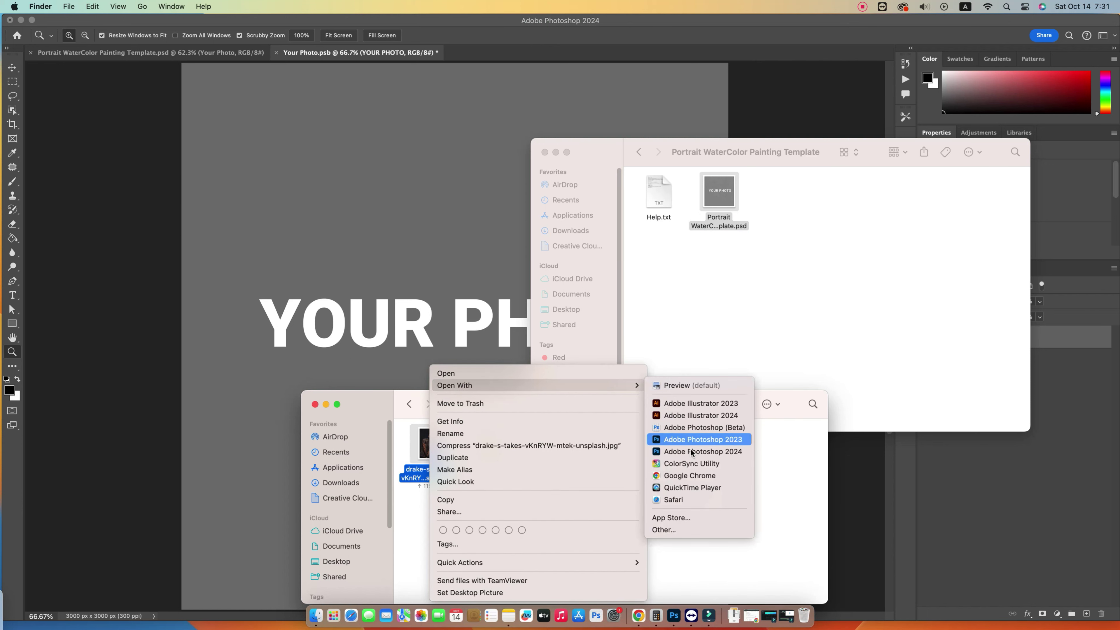
left_click(688, 440)
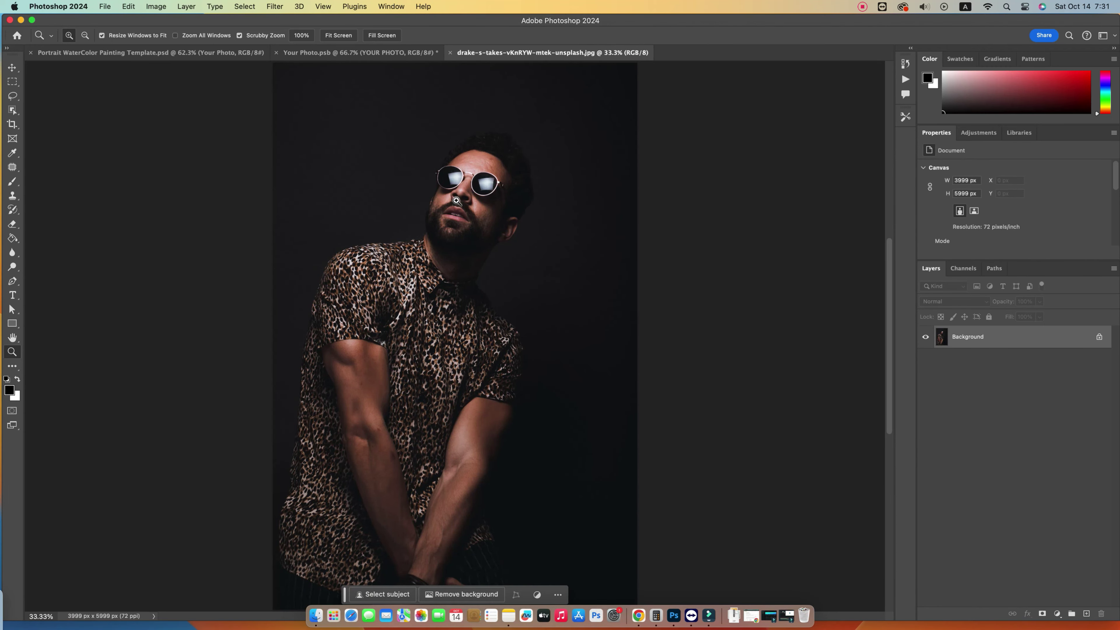
- Select the man with the Object Selection tool and refine the edges in Select and Mask
left_click(13, 110)
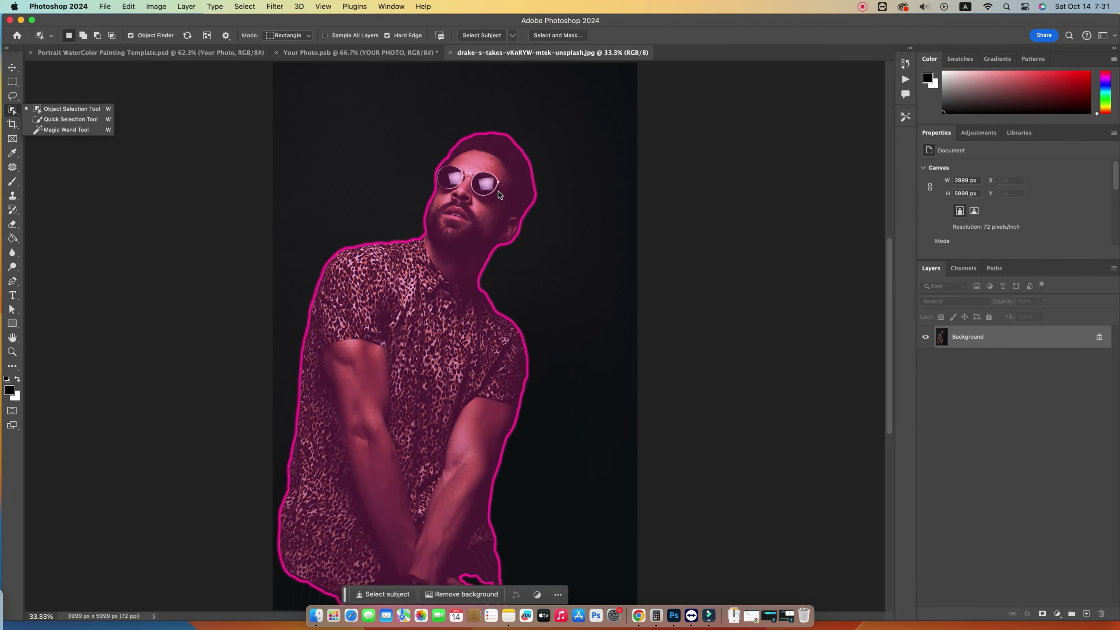
left_click(461, 274)
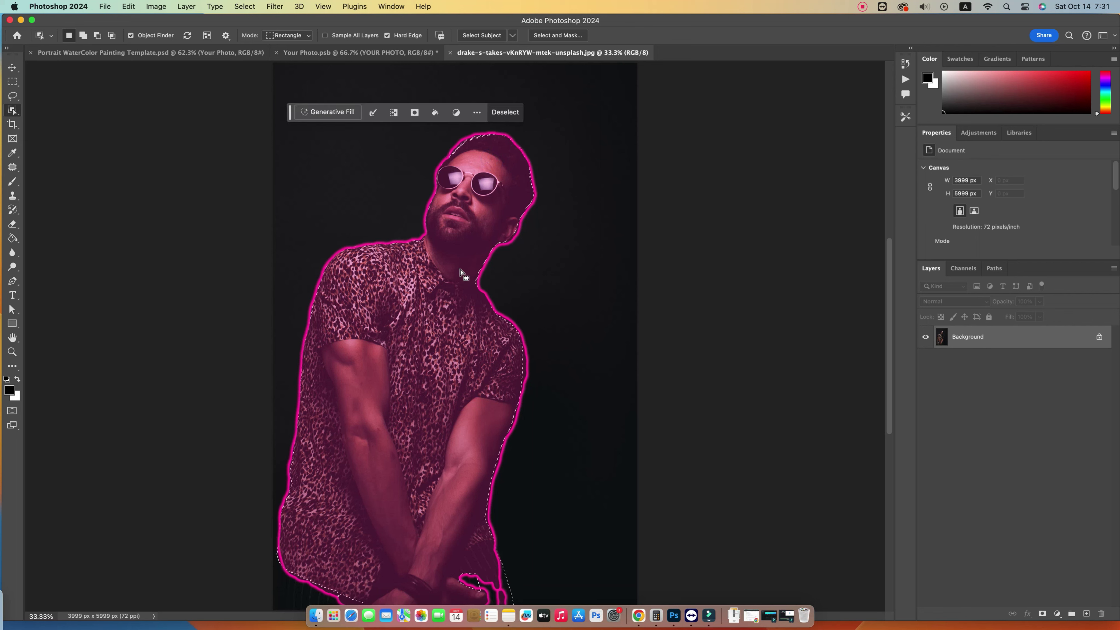
scroll(555, 352, "up", 2)
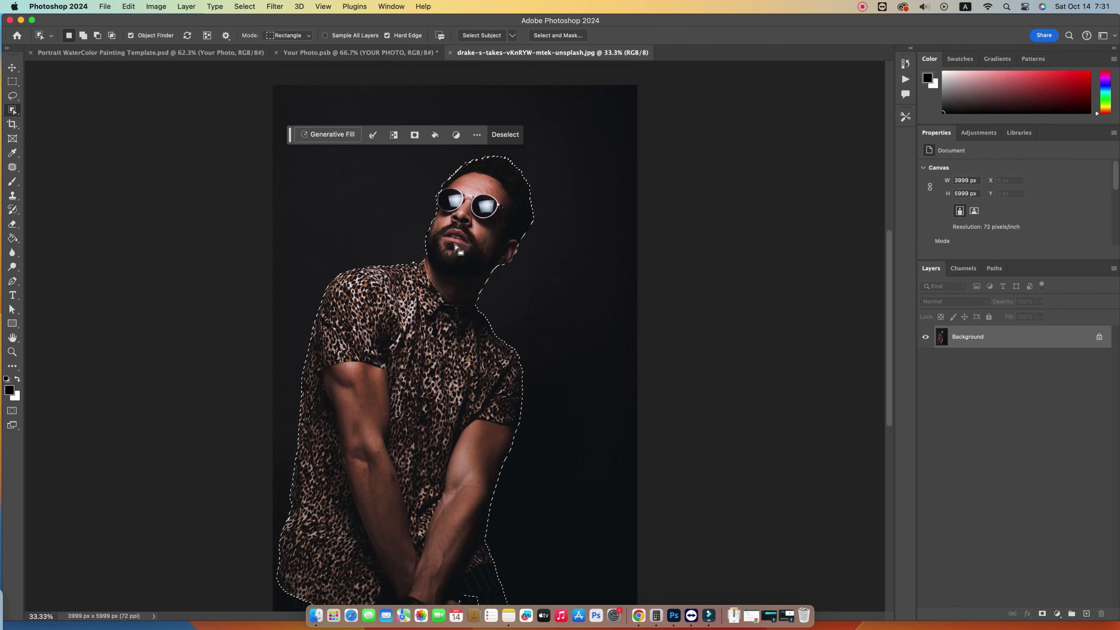
left_click(566, 35)
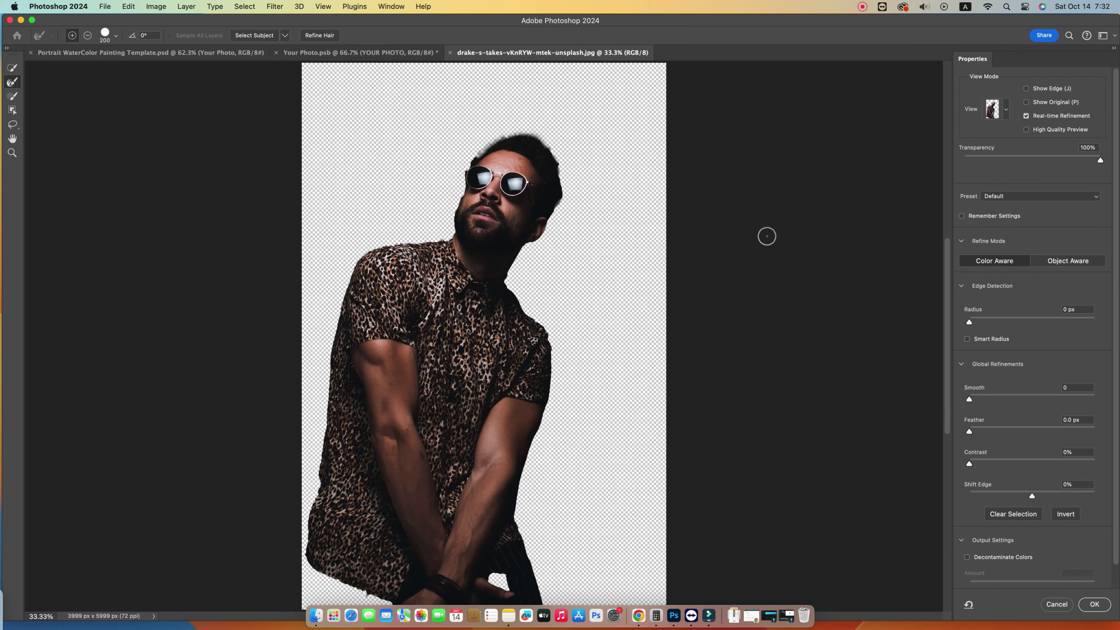
key("Escape")
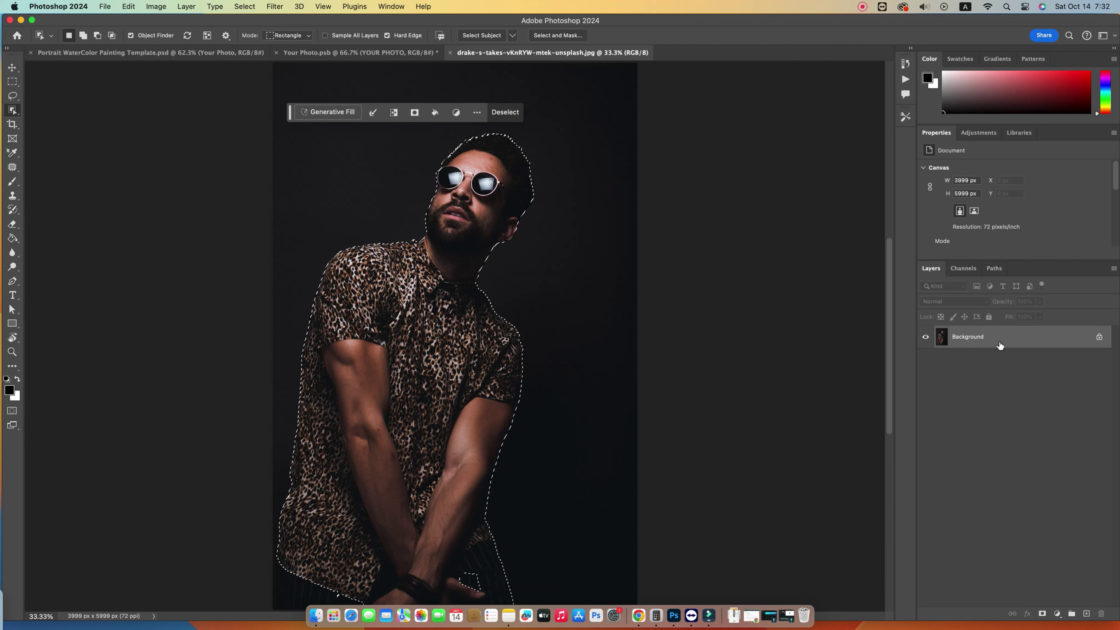
- Copy the man to Layer 1, delete the Background layer, and shift him right and down
key("ctrl+j")
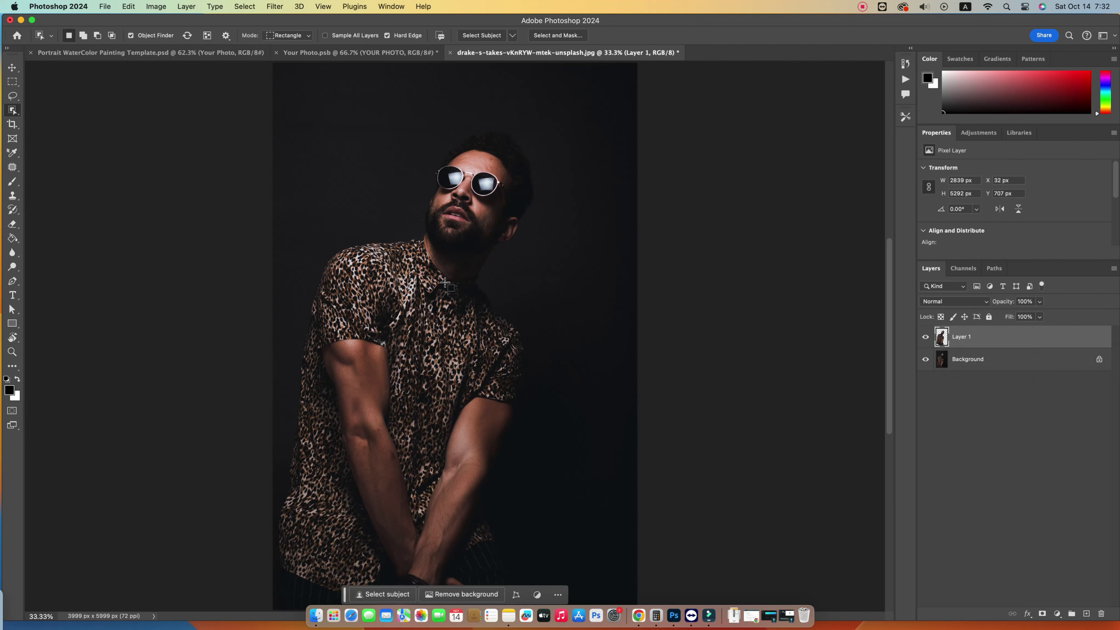
key("v")
left_click(997, 368)
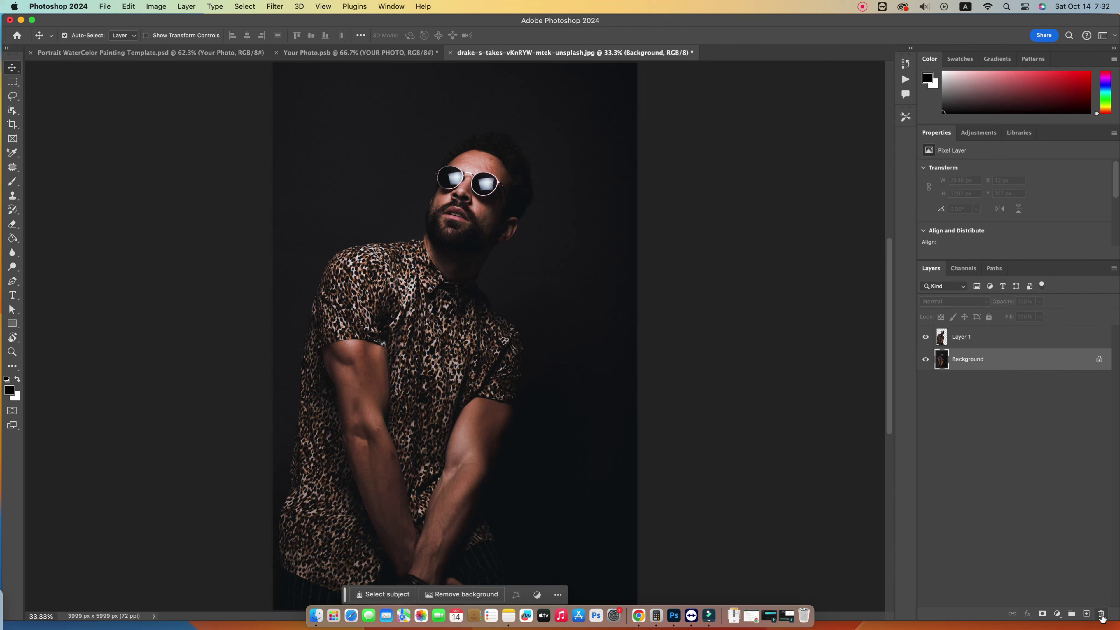
left_click(1101, 615)
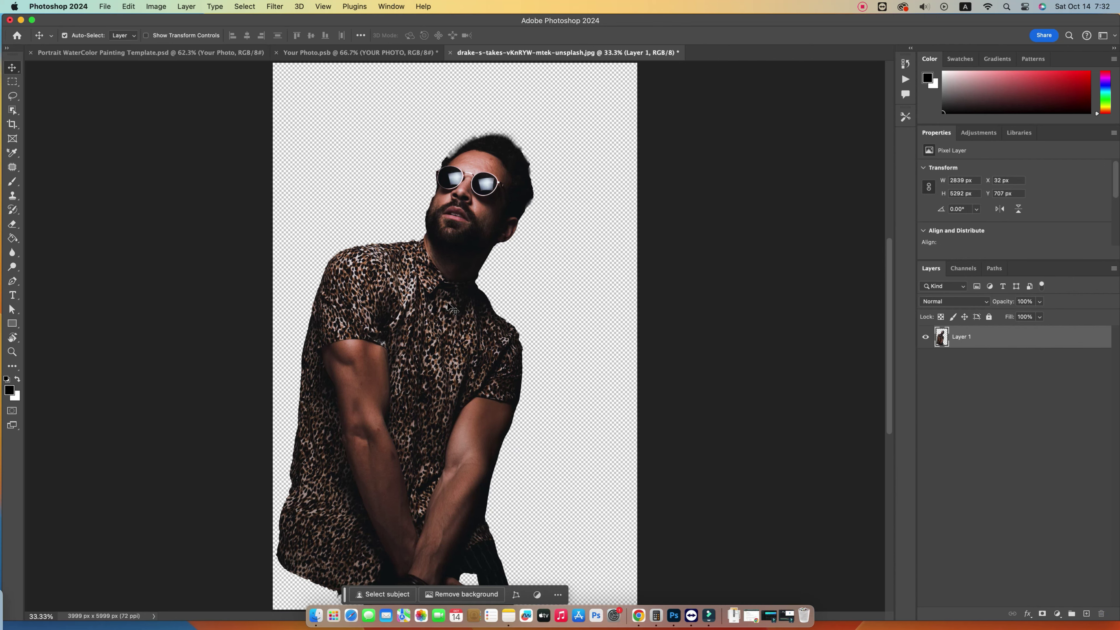
left_click_drag(449, 306, 489, 337)
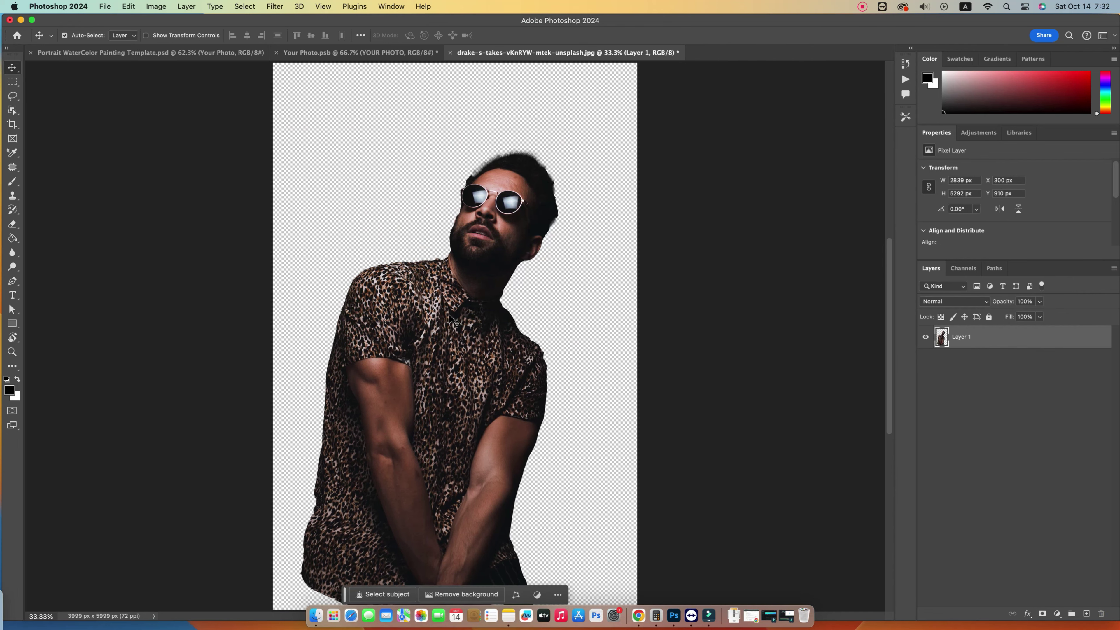
left_click(150, 7)
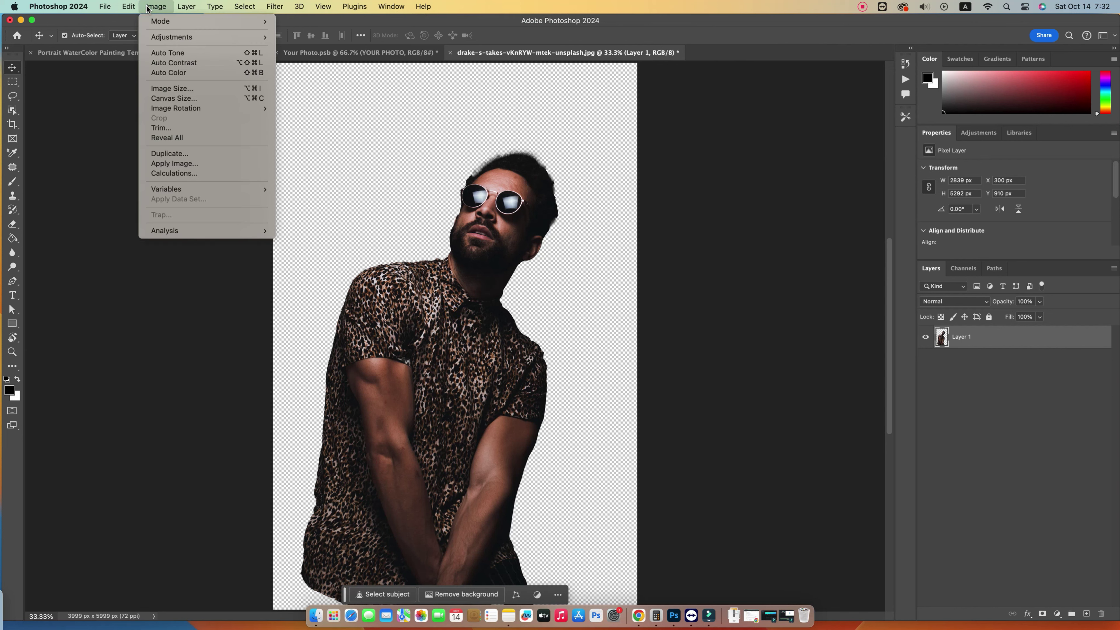
- Paste the cut-out man into Your Photo.psb, hide the YOUR PHOTO layer, and move him left
left_click(129, 82)
left_click(341, 52)
left_click(131, 7)
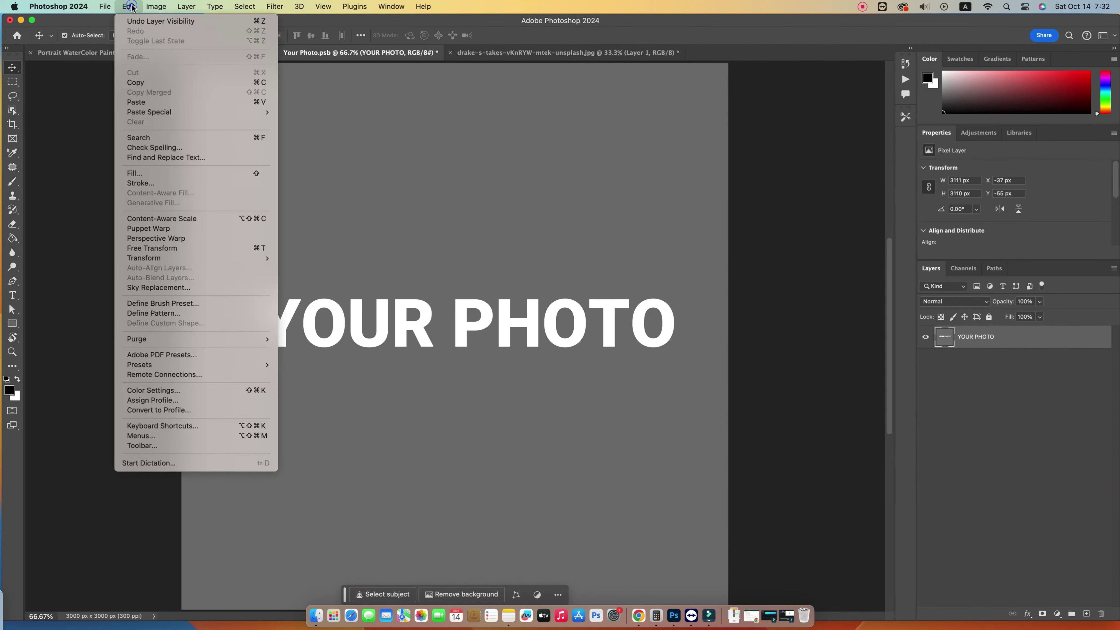
left_click(136, 102)
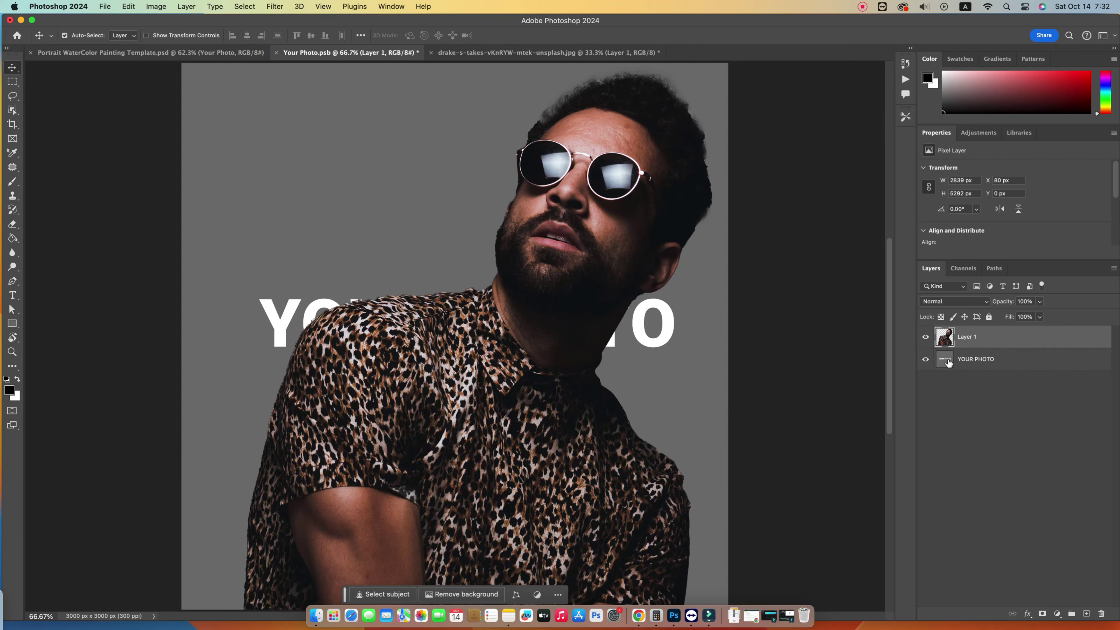
left_click(925, 359)
mouse_move(583, 224)
left_mouse_down()
mouse_move(493, 236)
mouse_move(500, 261)
mouse_move(526, 263)
left_mouse_up()
- Zoom out, deselect the layer, then save and close the Your Photo smart object
key("z")
key("v")
left_click(1000, 416)
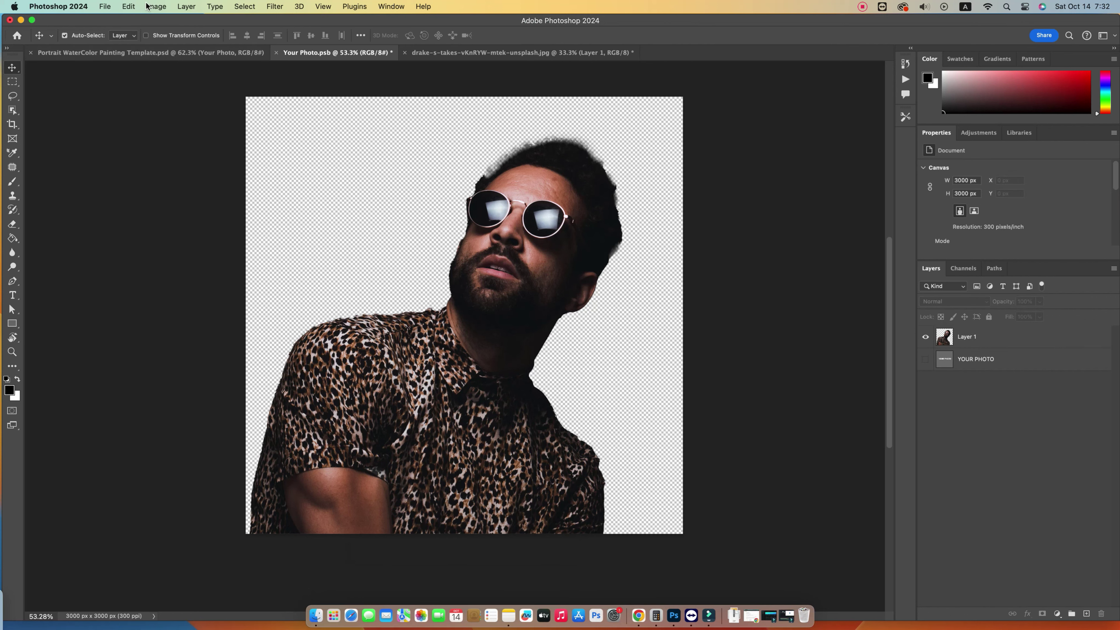
left_click(105, 6)
left_click(114, 114)
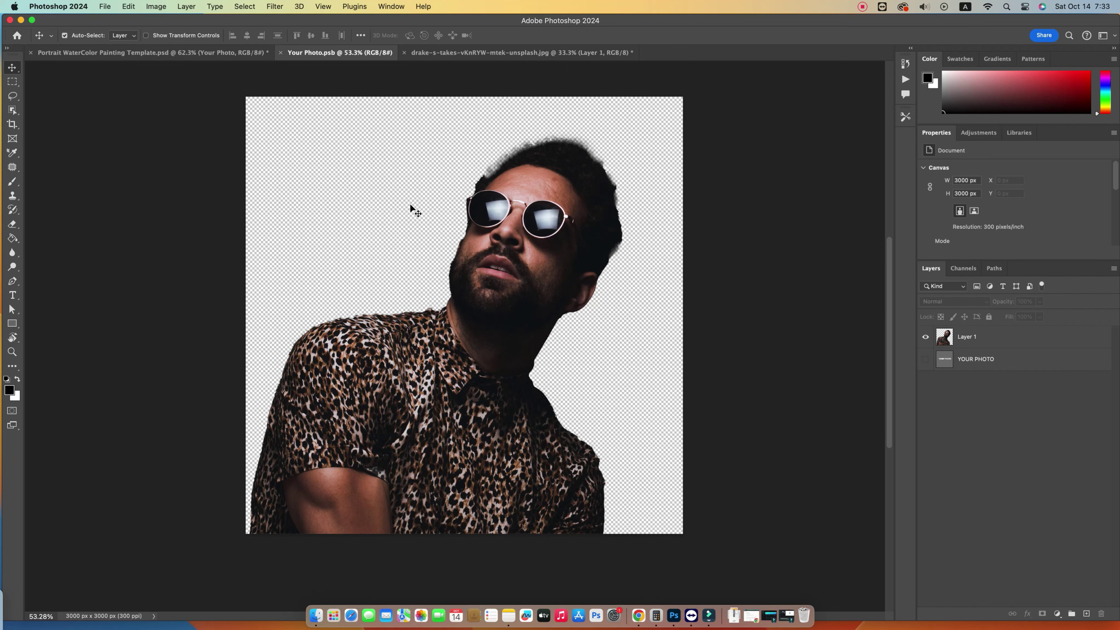
left_click(281, 53)
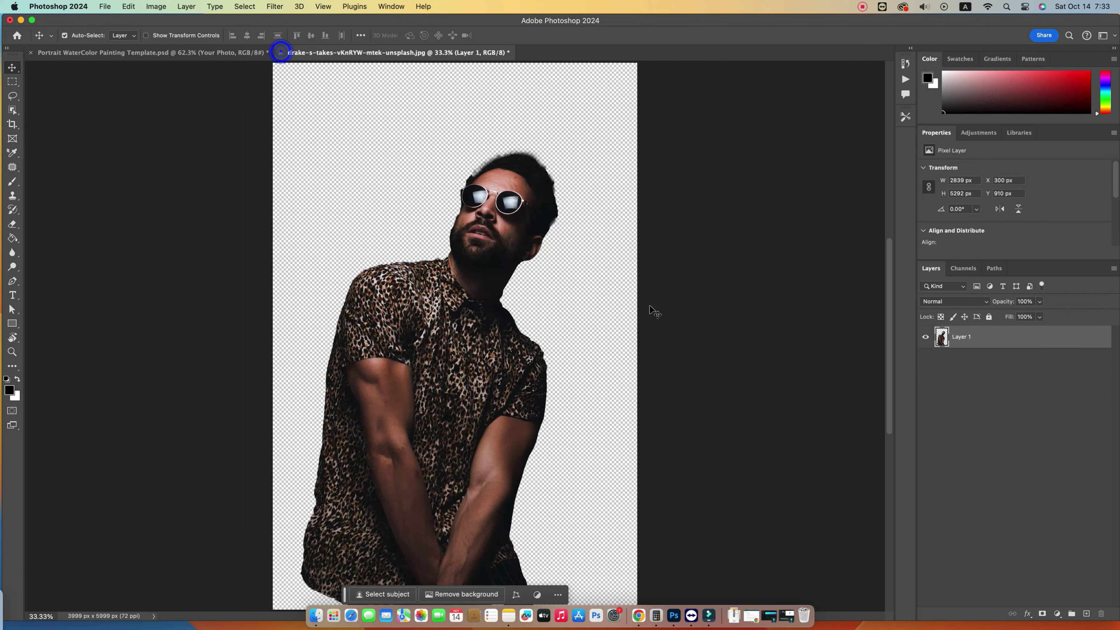
- Return to the watercolor template document and adjust the zoom around the portrait
left_click(207, 53)
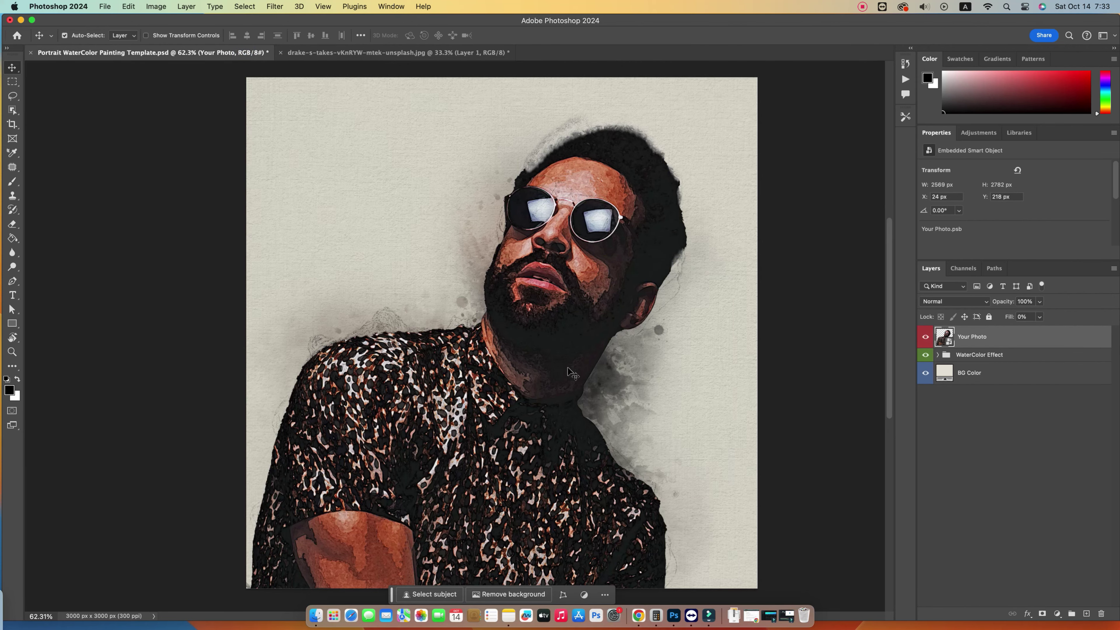
left_click(12, 352)
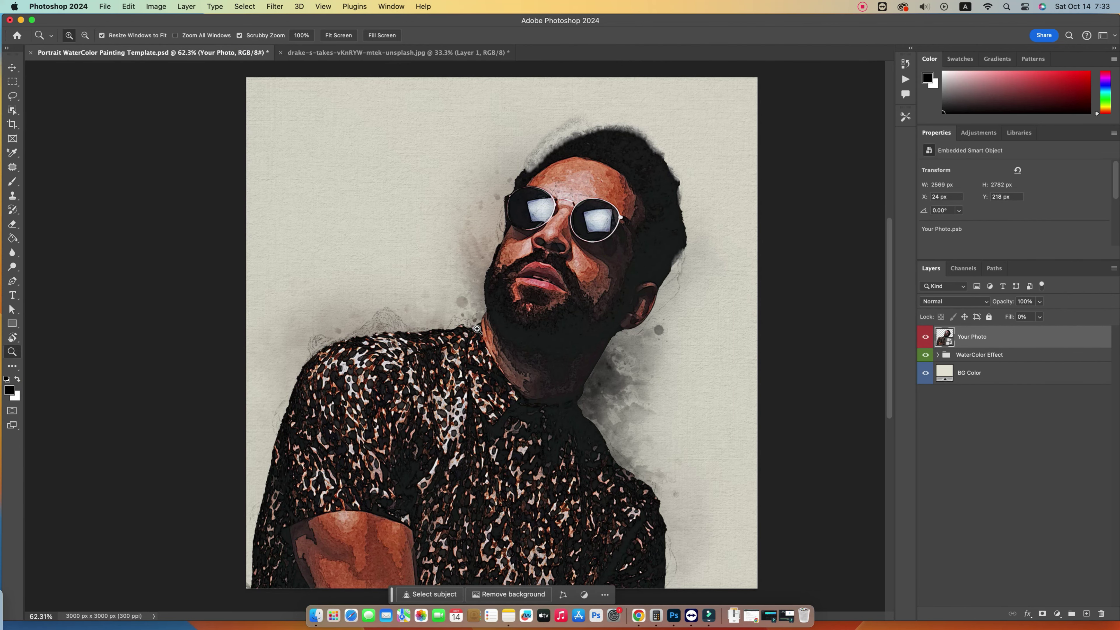
left_click_drag(495, 318, 472, 318)
left_click(939, 355)
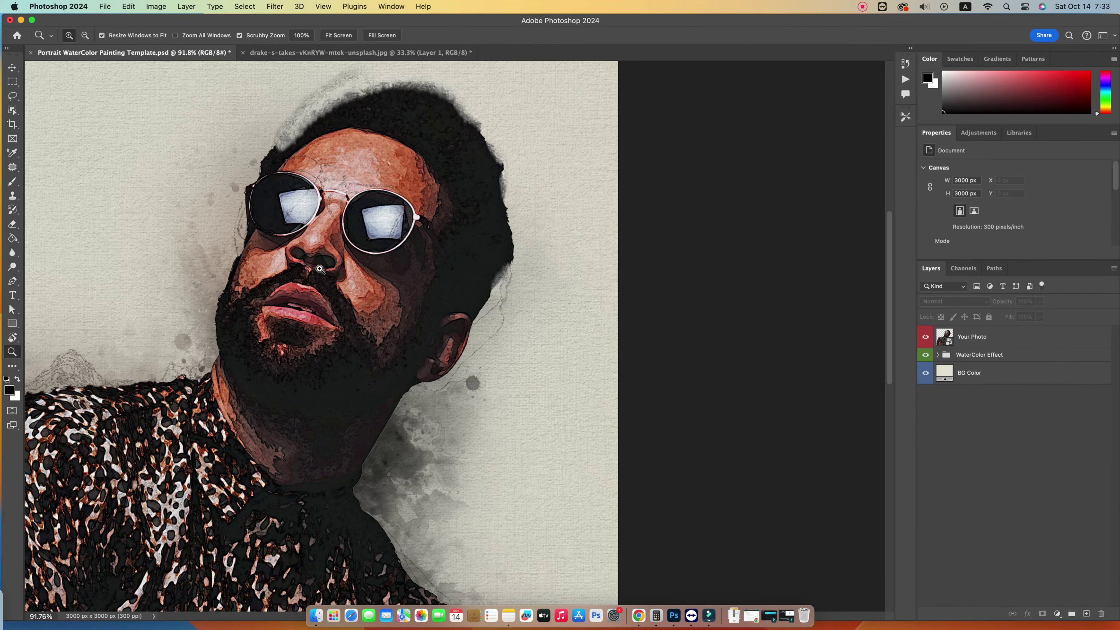
- Open the BG Color fill's Color Picker and try out grey background shades
double_click(944, 373)
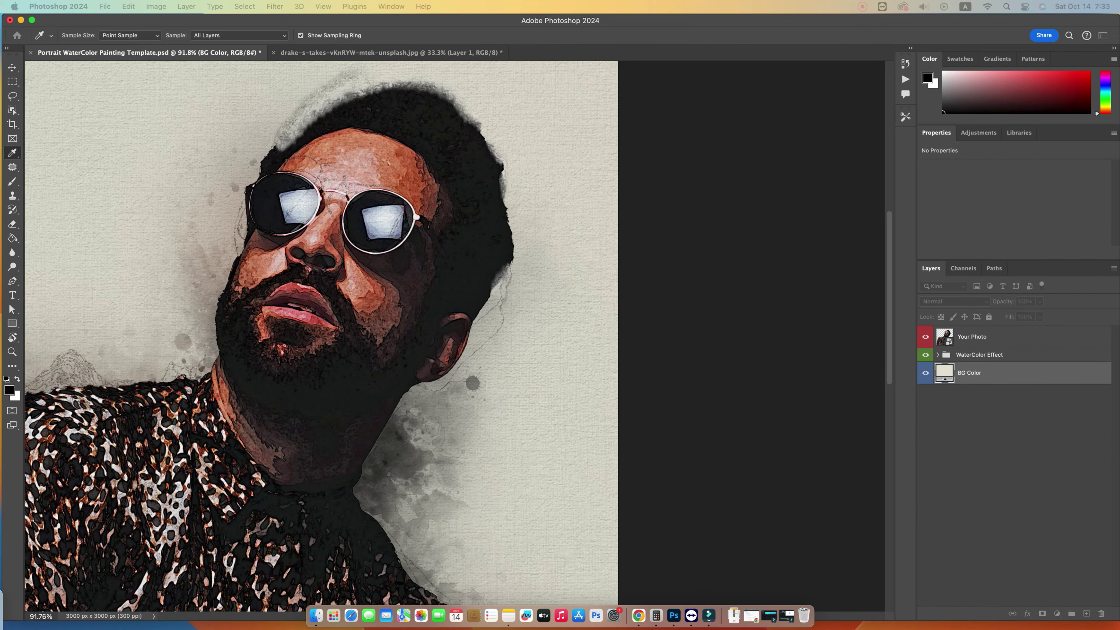
left_click_drag(876, 162, 616, 102)
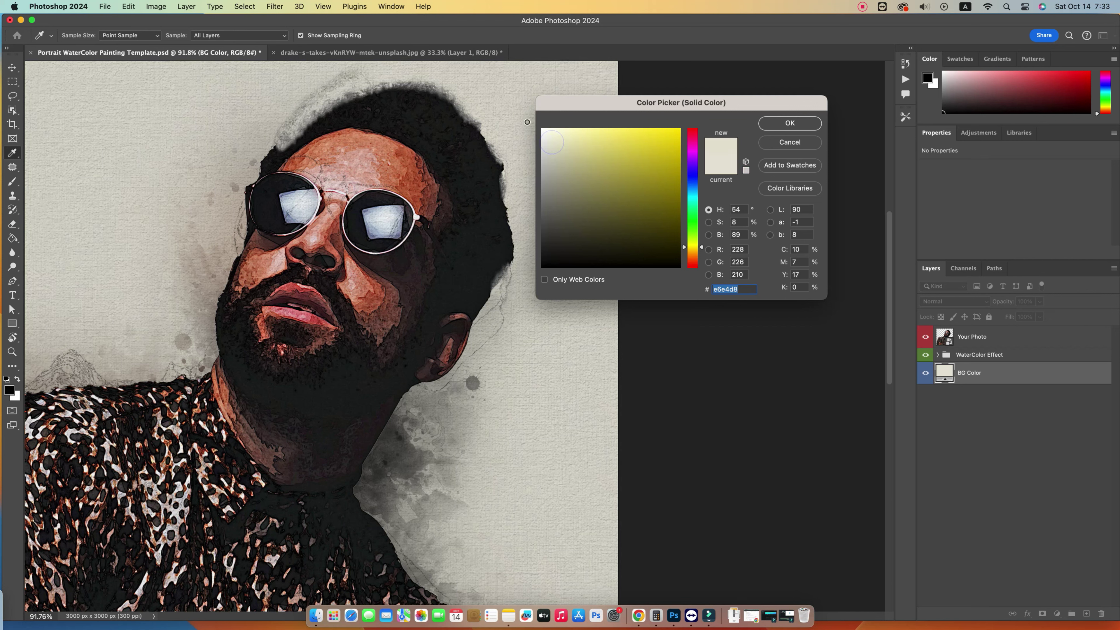
left_click_drag(527, 122, 532, 108)
mouse_move(537, 147)
left_mouse_down()
mouse_move(553, 176)
mouse_move(605, 150)
mouse_move(593, 144)
left_mouse_up()
scroll(176, 252, "down", 2)
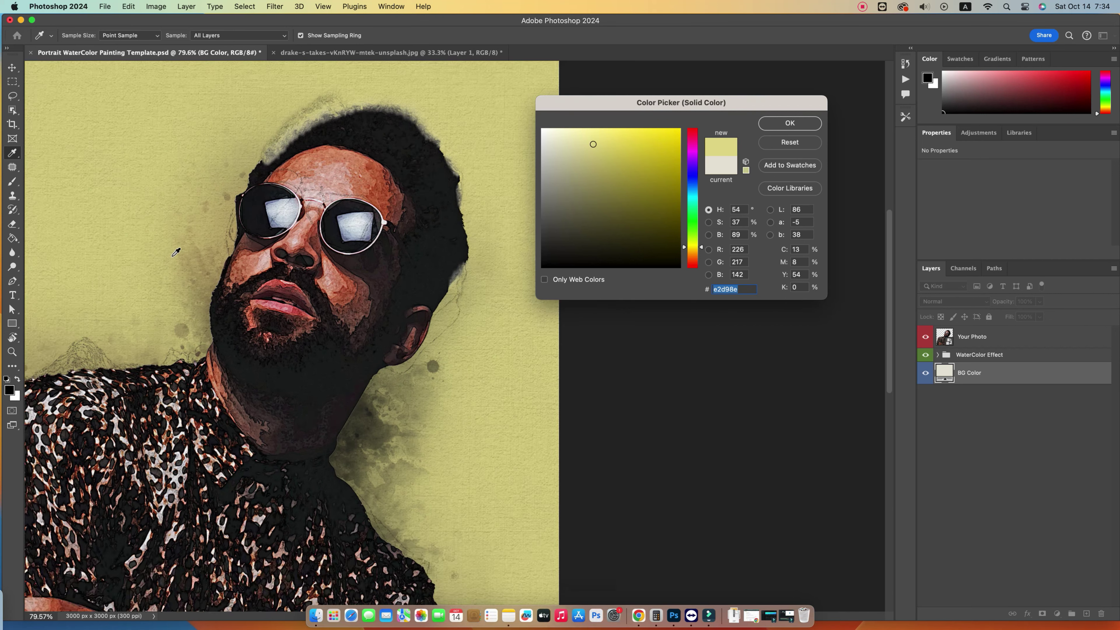
scroll(176, 251, "down", 2)
left_click_drag(198, 258, 263, 247)
mouse_move(593, 144)
left_mouse_down()
mouse_move(547, 178)
mouse_move(492, 165)
mouse_move(533, 155)
mouse_move(526, 128)
left_mouse_up()
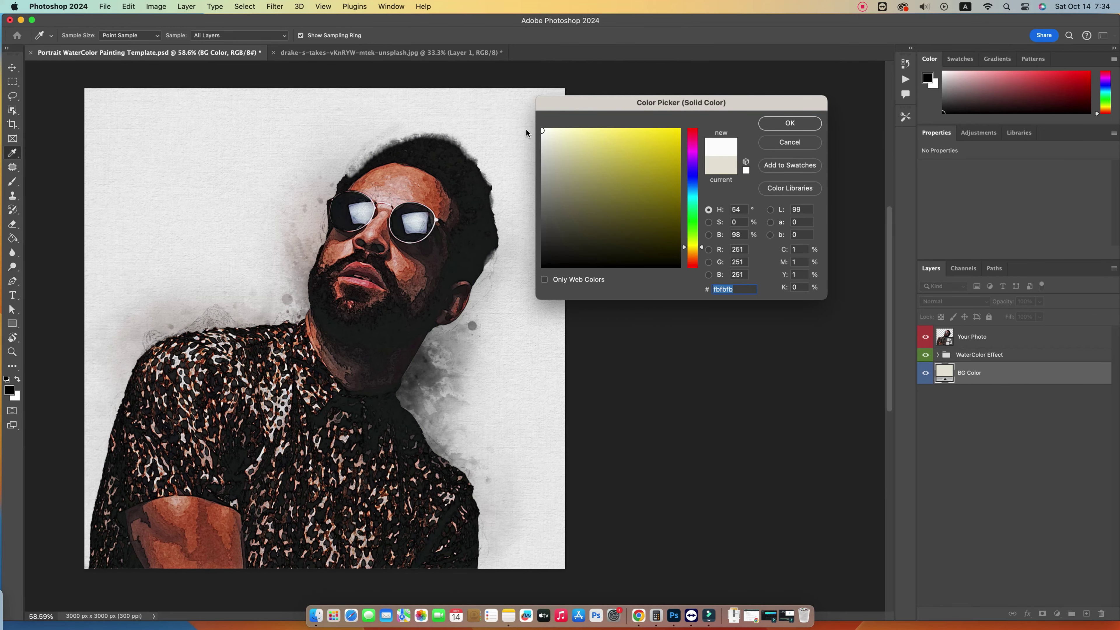
- Set BG Color to the pale off-white f3ecec, confirm it, and zoom out to the whole canvas
left_click(564, 132)
mouse_move(692, 150)
left_mouse_down()
mouse_move(690, 175)
mouse_move(671, 114)
left_mouse_up()
left_click_drag(563, 133, 545, 133)
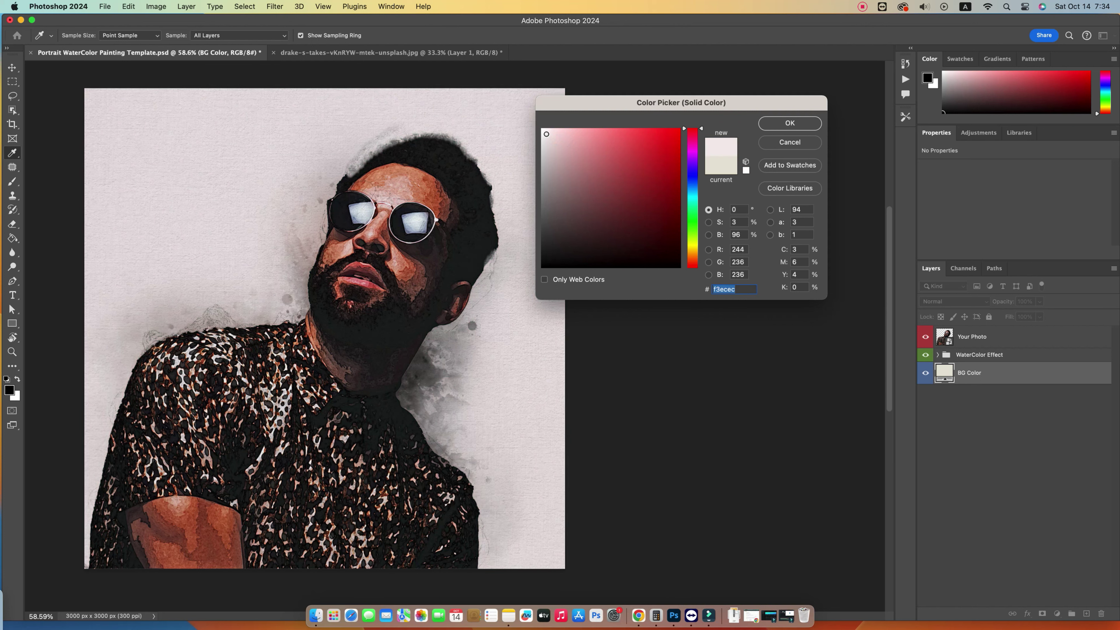
left_click(790, 123)
key("z")
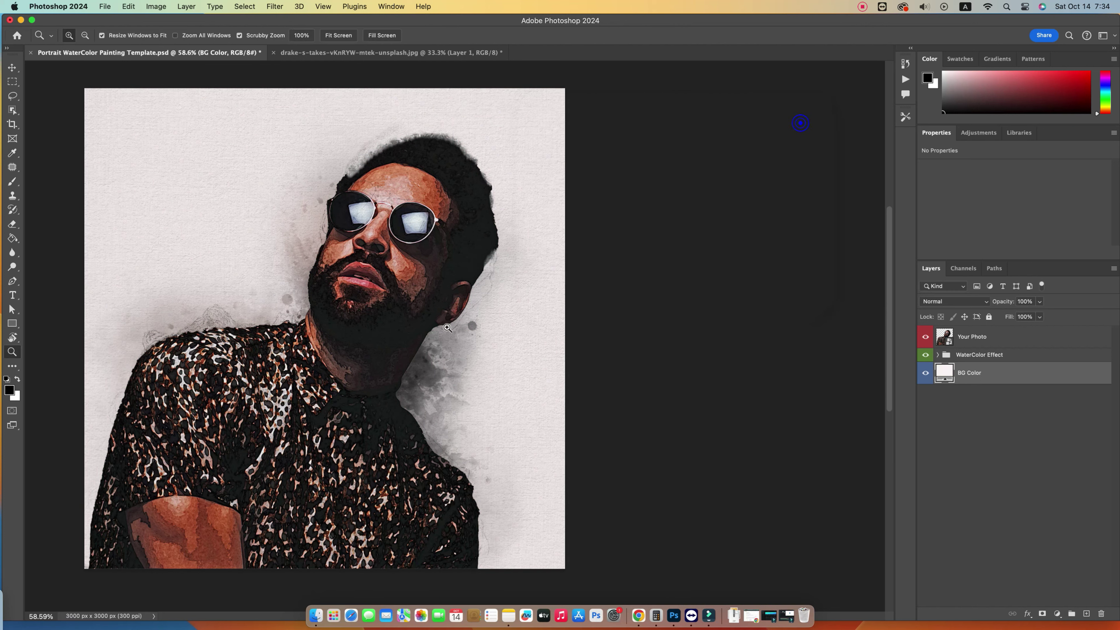
left_click_drag(428, 353, 409, 352)
left_click(1003, 479)
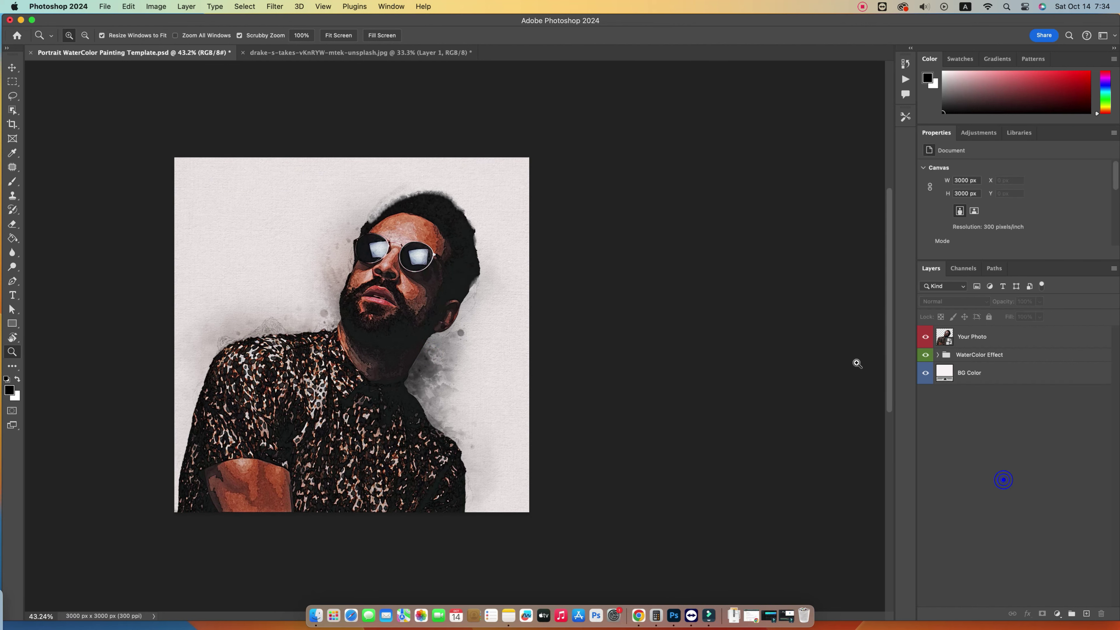
- Delete Layer 1 from Your Photo, close drake-s-takes unsaved, and drag the tyler-nix photo into Photoshop
double_click(944, 337)
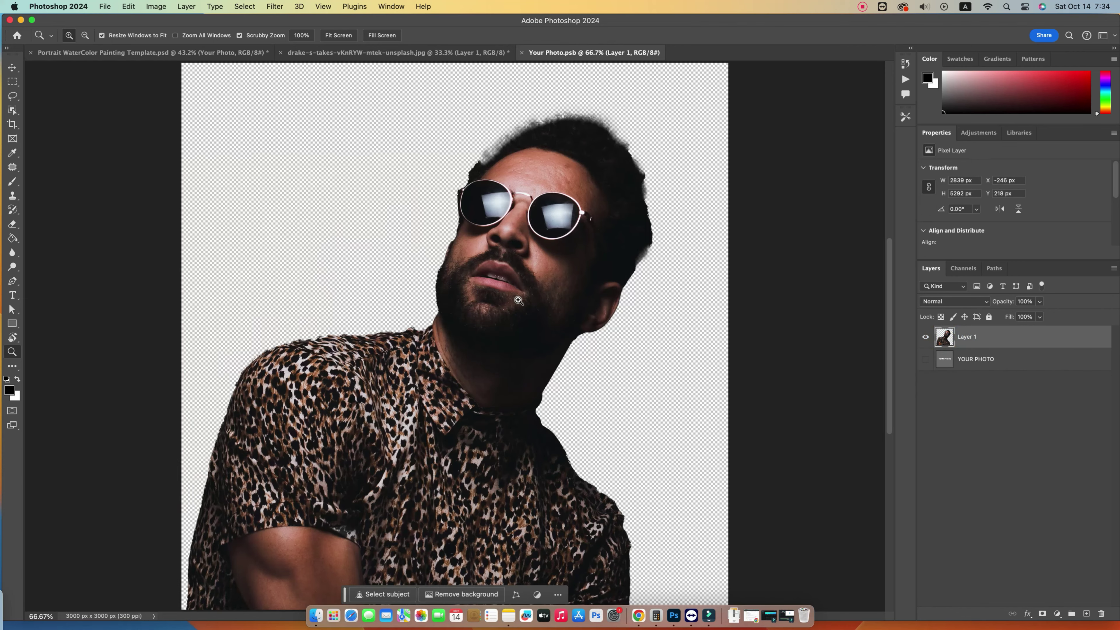
left_click(1100, 615)
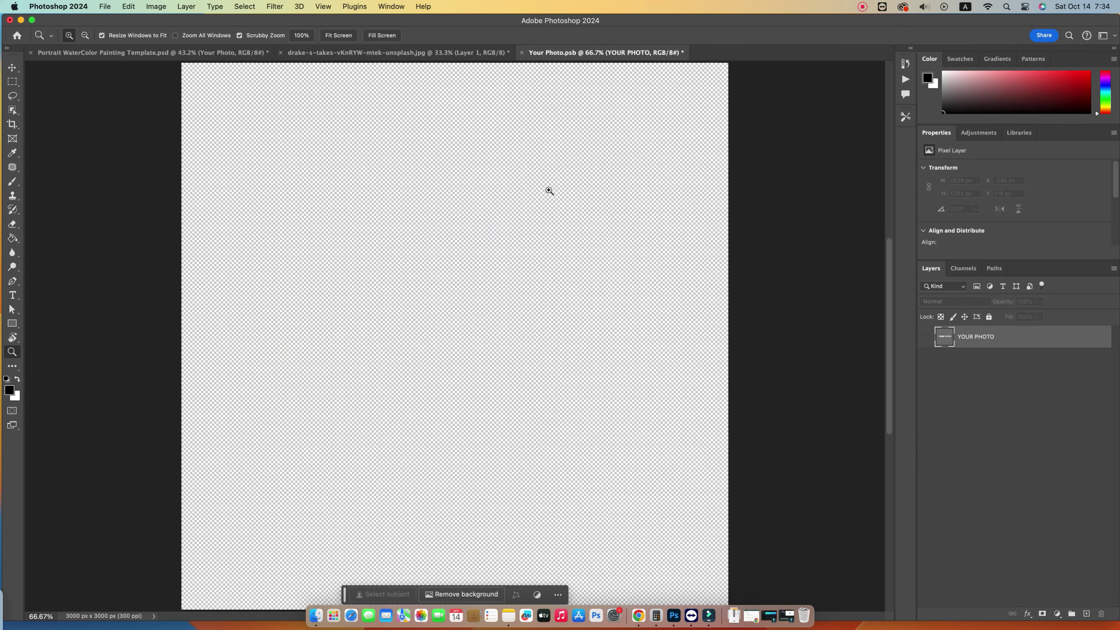
left_click(353, 52)
left_click(280, 54)
left_click(558, 245)
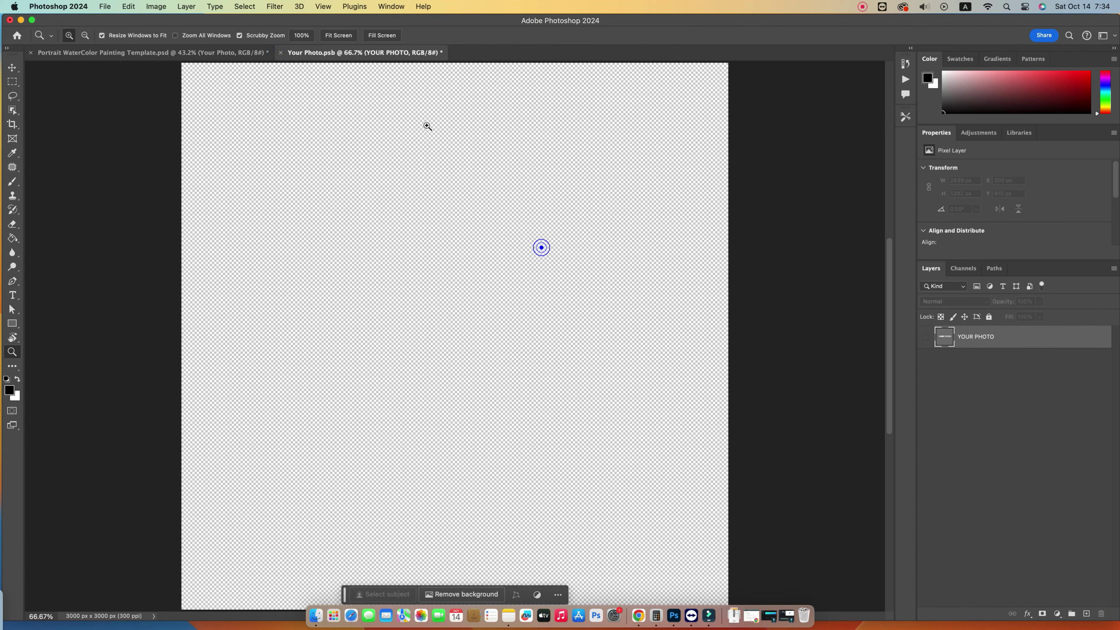
left_click(315, 617)
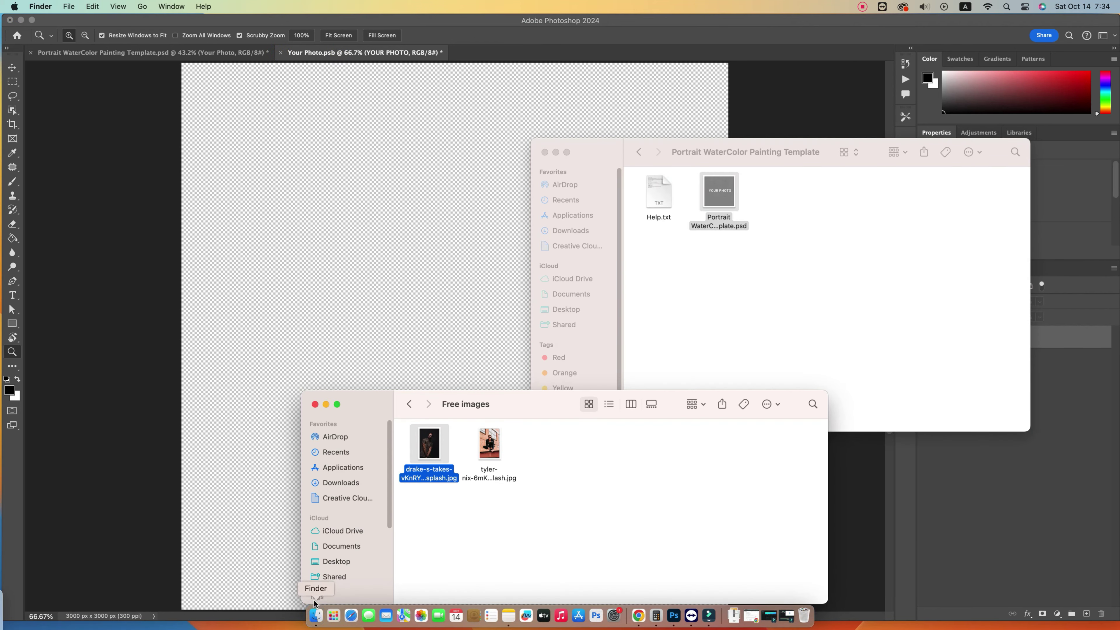
left_click_drag(490, 434, 532, 46)
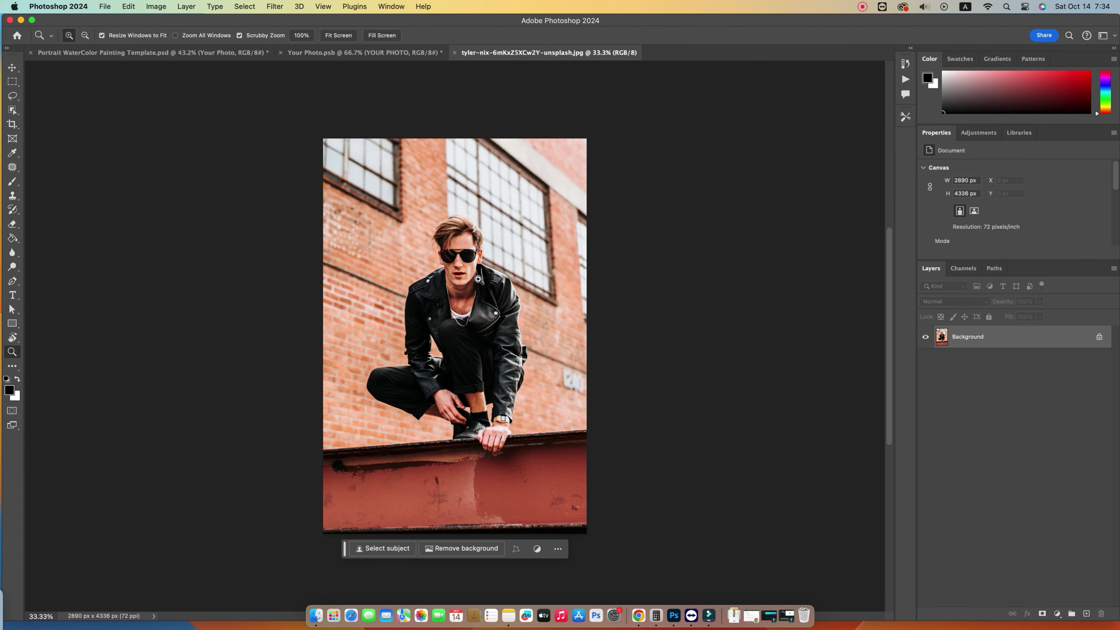
- Marquee the man's head and shoulders and crop to it at 1277 × 1400 px with Background fill
key("m")
left_click_drag(373, 188, 521, 330)
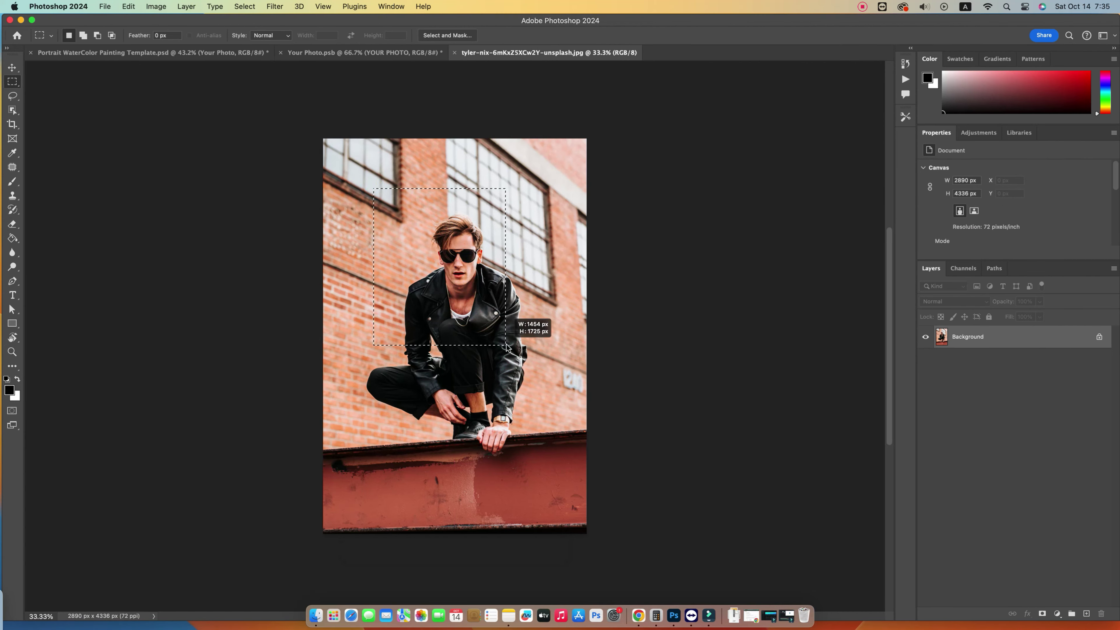
mouse_move(409, 198)
left_mouse_down()
mouse_move(525, 325)
mouse_move(488, 300)
left_mouse_up()
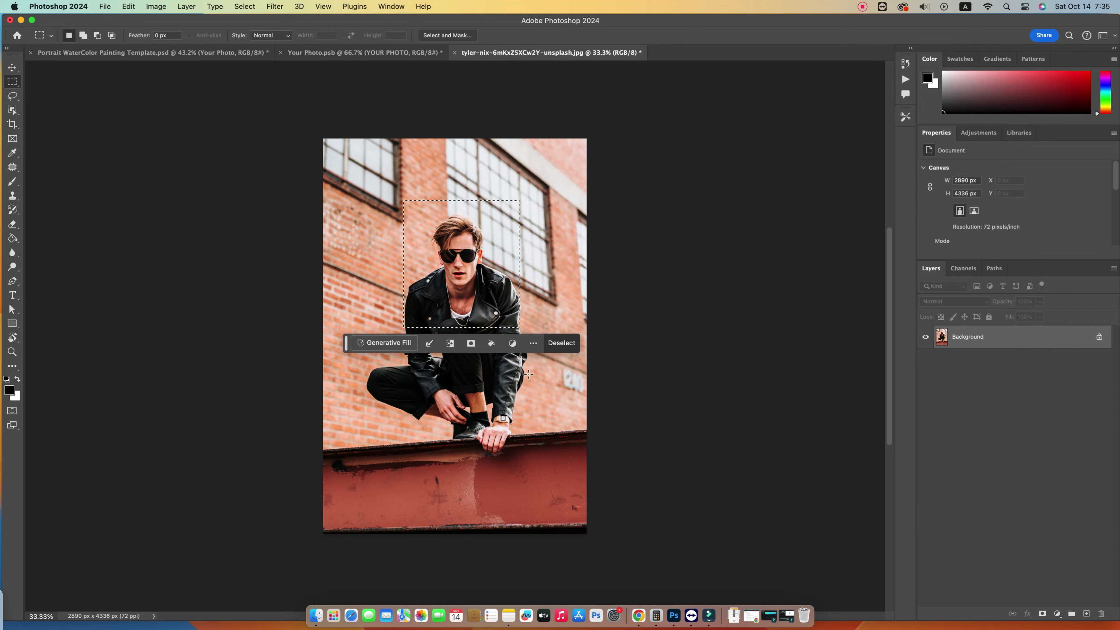
key("c")
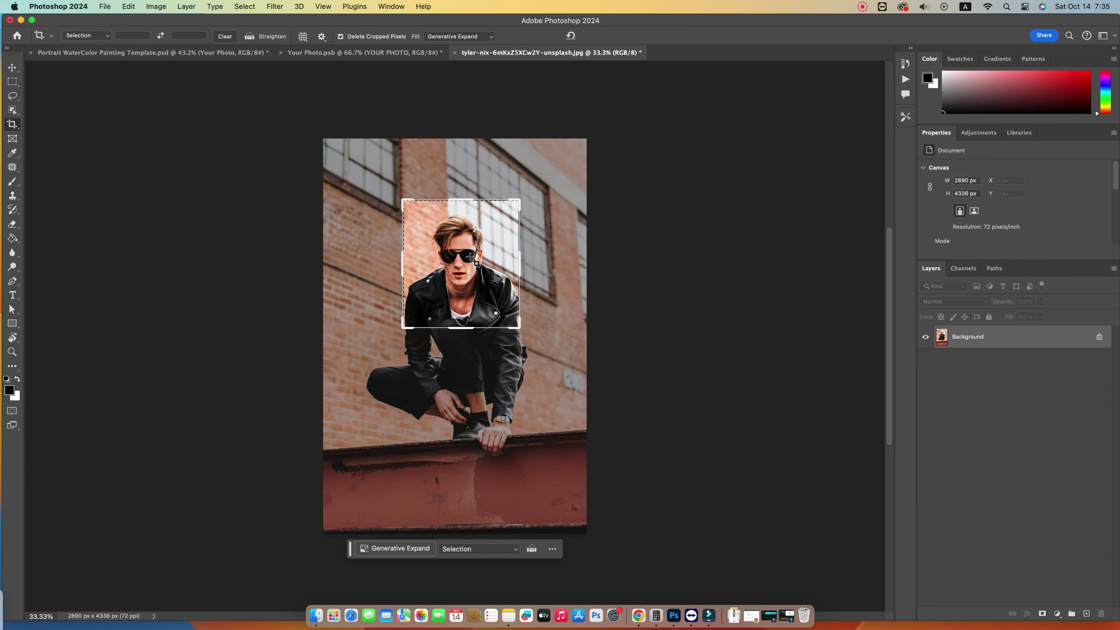
left_click(460, 276)
left_click(480, 36)
key("Return")
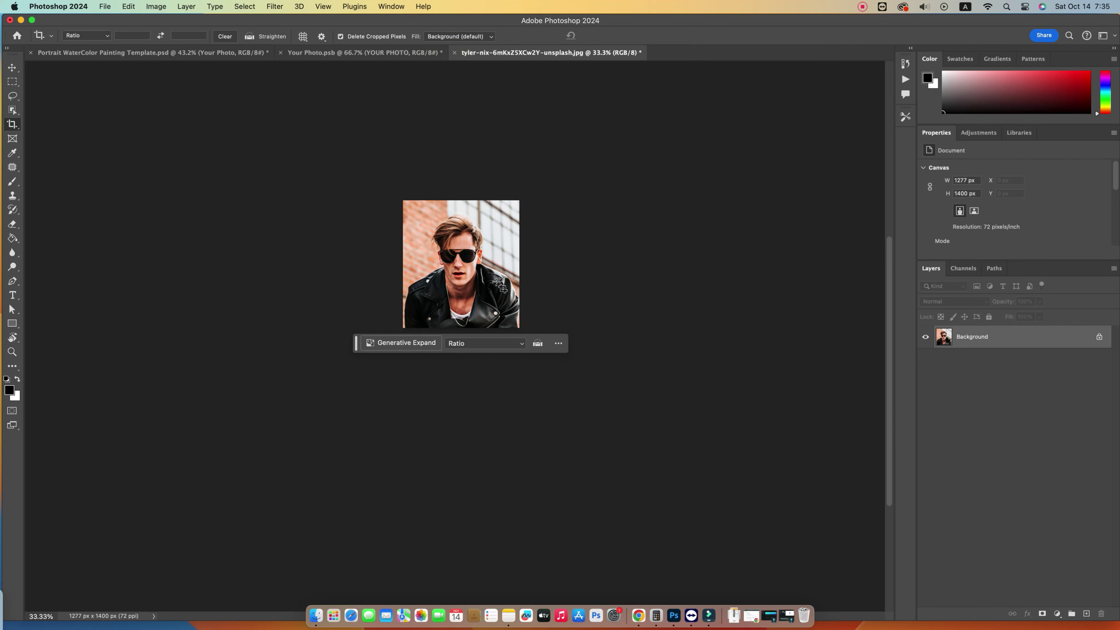
key("z")
left_click_drag(475, 283, 487, 282)
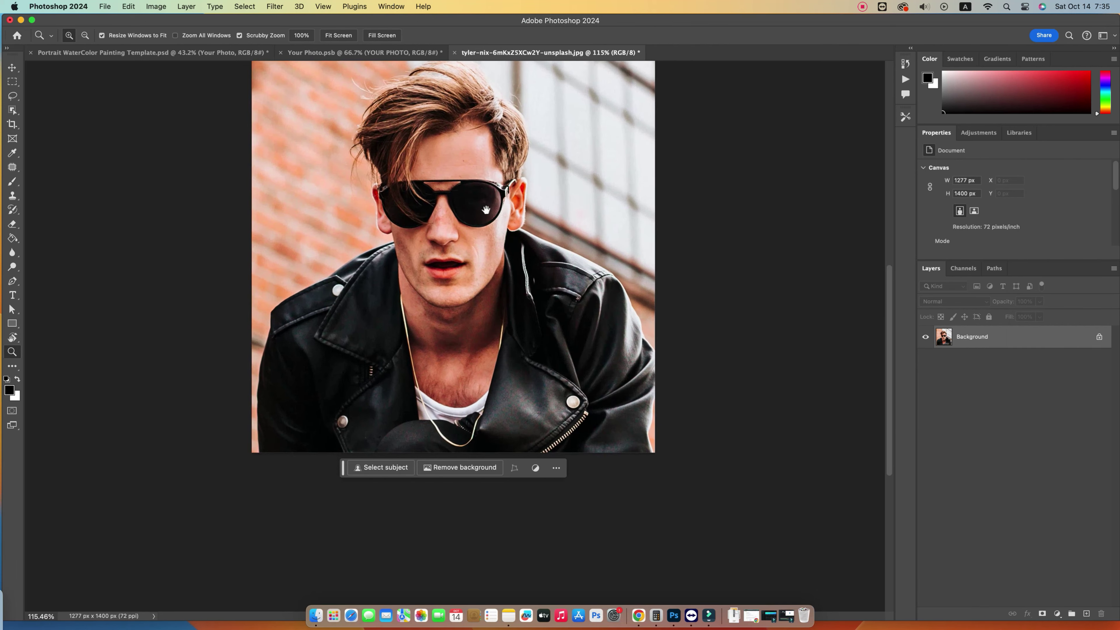
- Use the Quick Selection Tool's Select Subject on the man, then enter Select and Mask
left_click(11, 111)
left_click(69, 119)
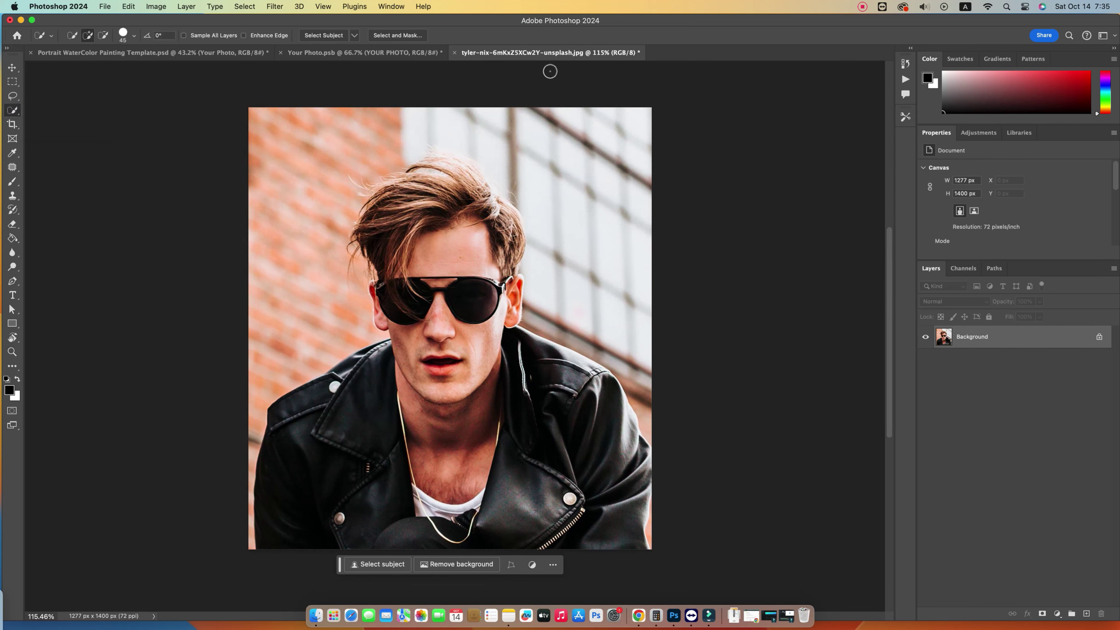
left_click(314, 36)
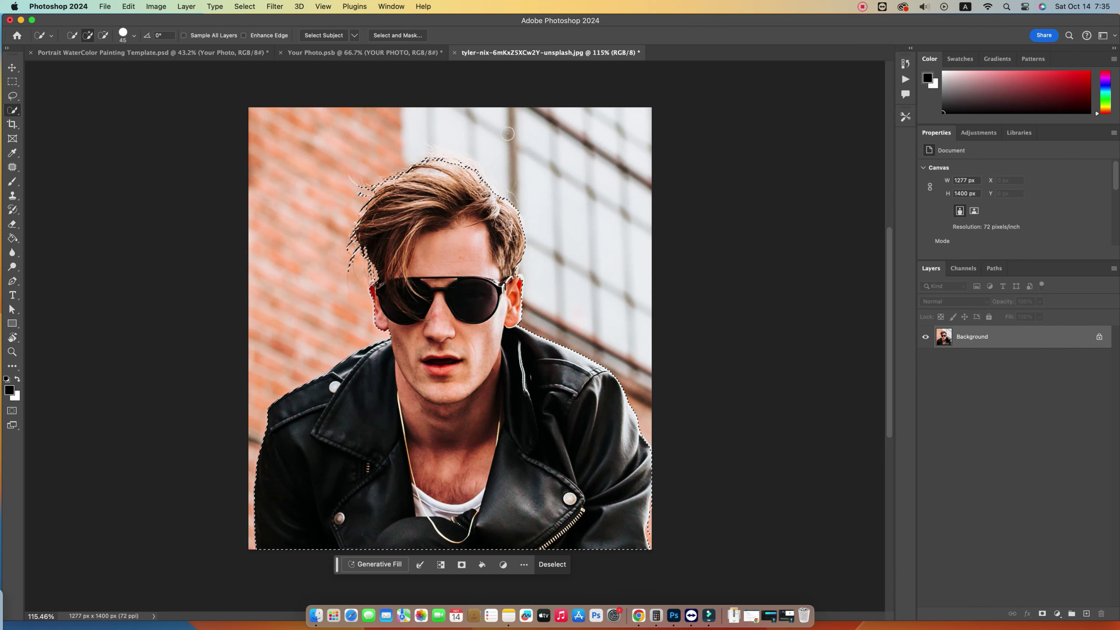
left_click(385, 38)
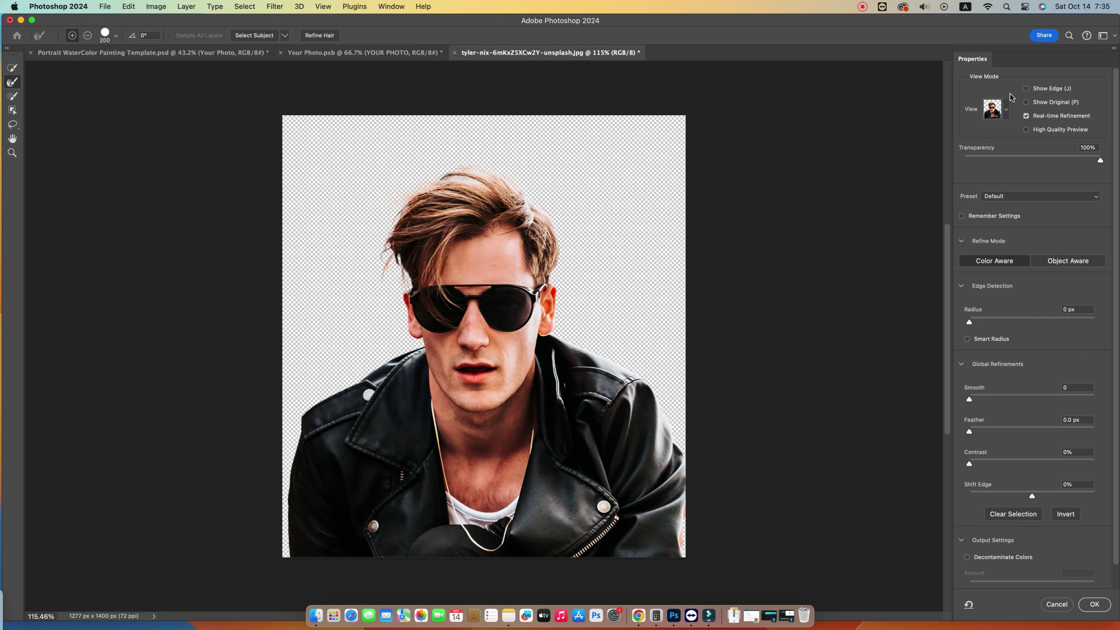
- Preview the mask in Overlay, Black & White and On Layers views, then apply it with OK
left_click(1005, 107)
left_click(974, 180)
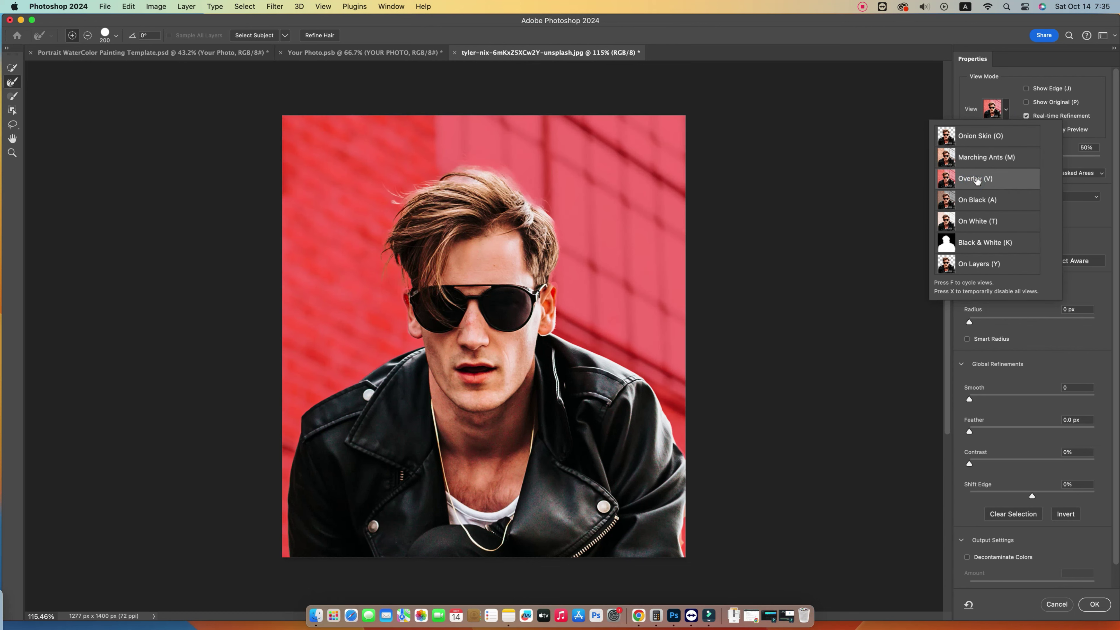
left_click(969, 242)
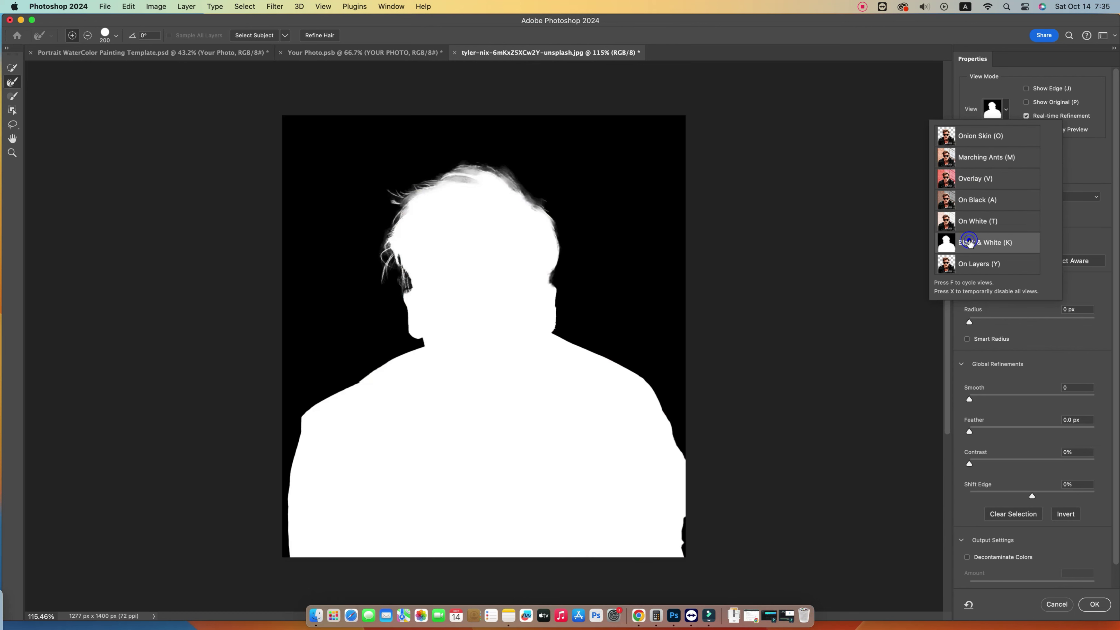
left_click(980, 264)
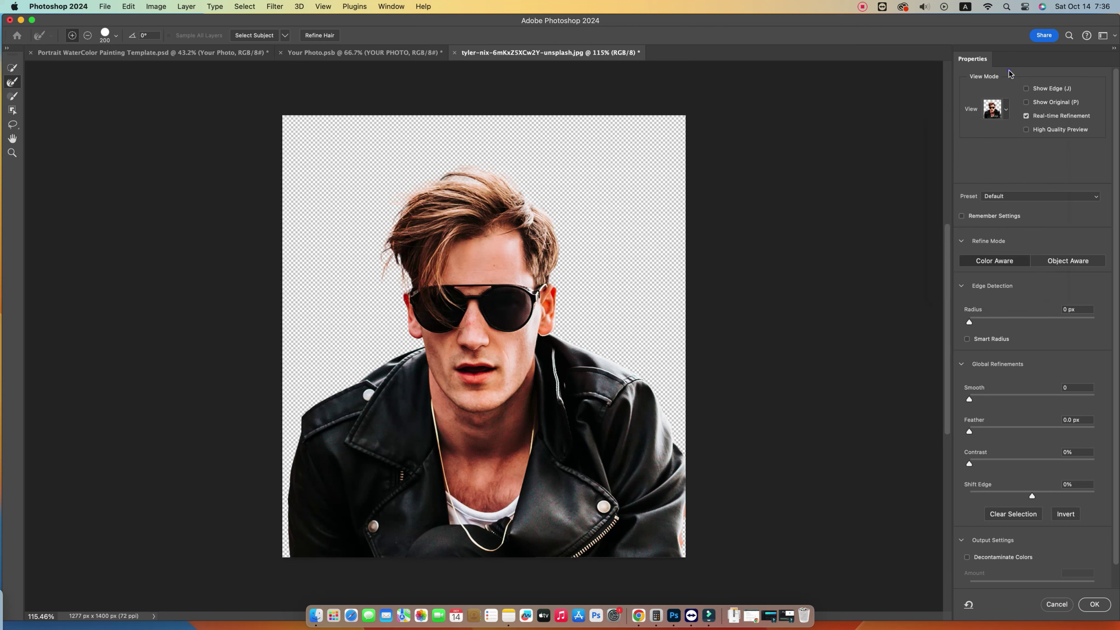
left_click(1097, 604)
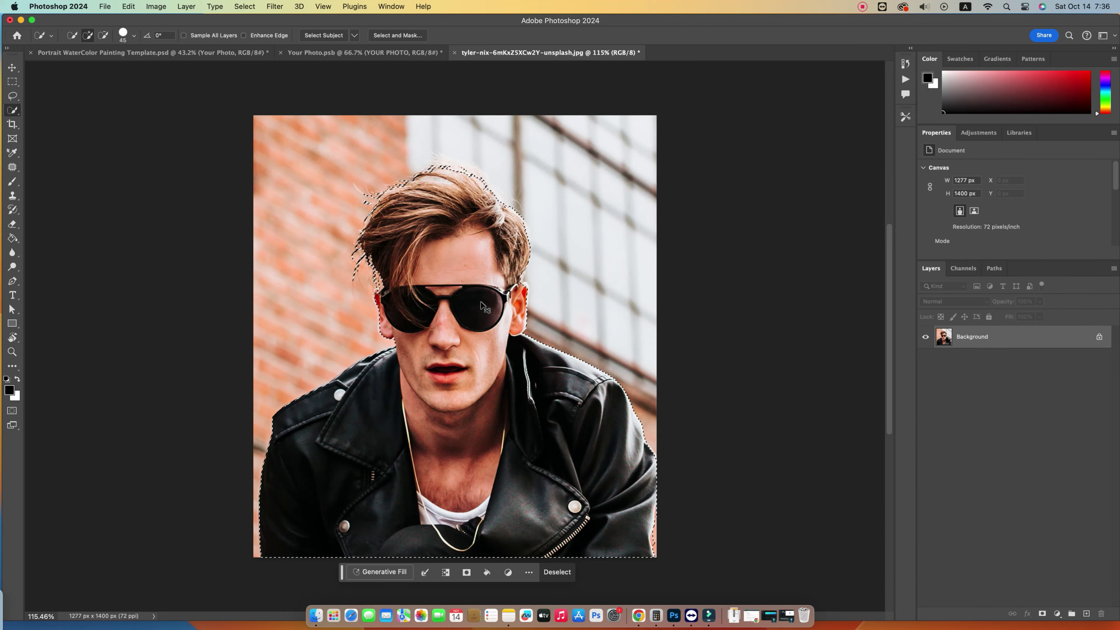
- Put the selected man on his own layer, hide the Background, and copy him
key("cmd+j")
left_click(976, 358)
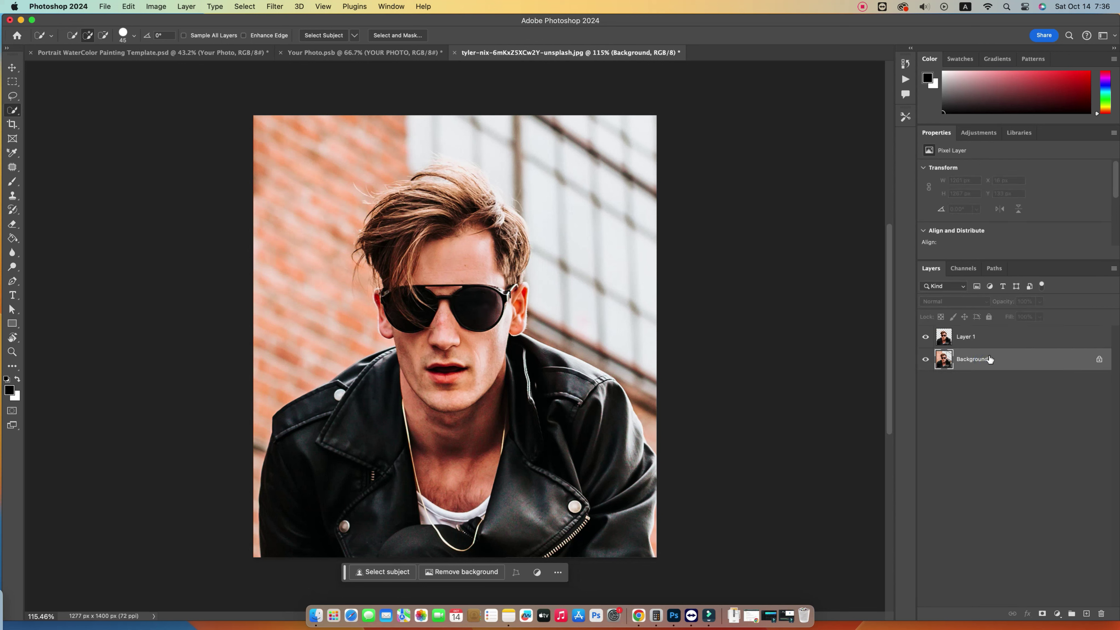
left_click(979, 340)
left_click(926, 359)
key("v")
left_click(156, 6)
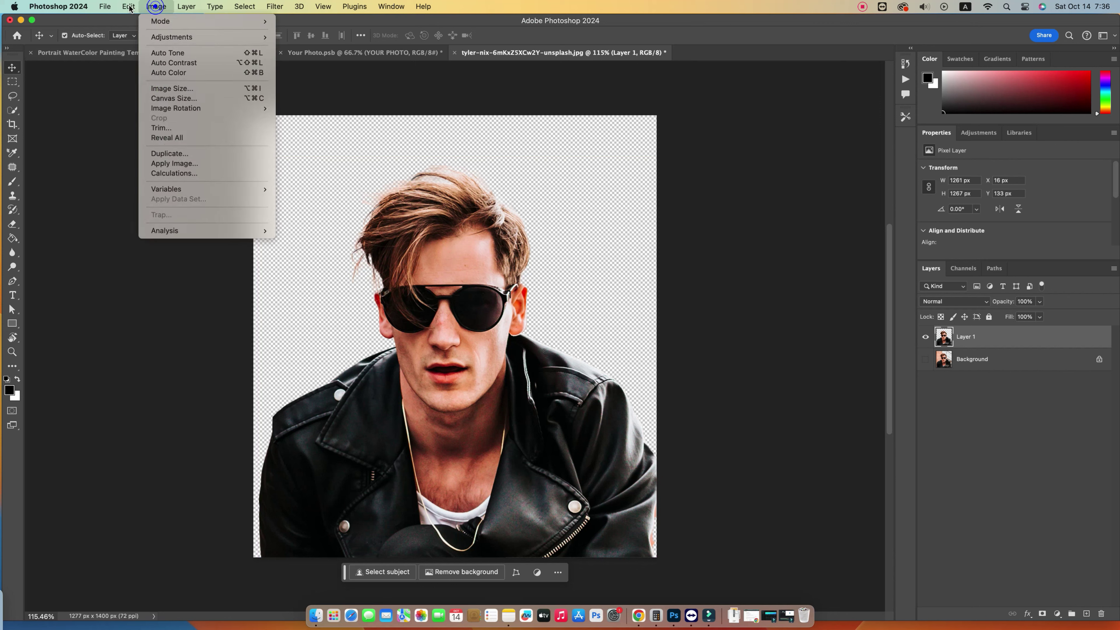
left_click(135, 82)
- Paste the man into Your Photo above the YOUR PHOTO layer and convert him to a smart object
left_click(379, 53)
left_click(988, 395)
left_click(989, 337)
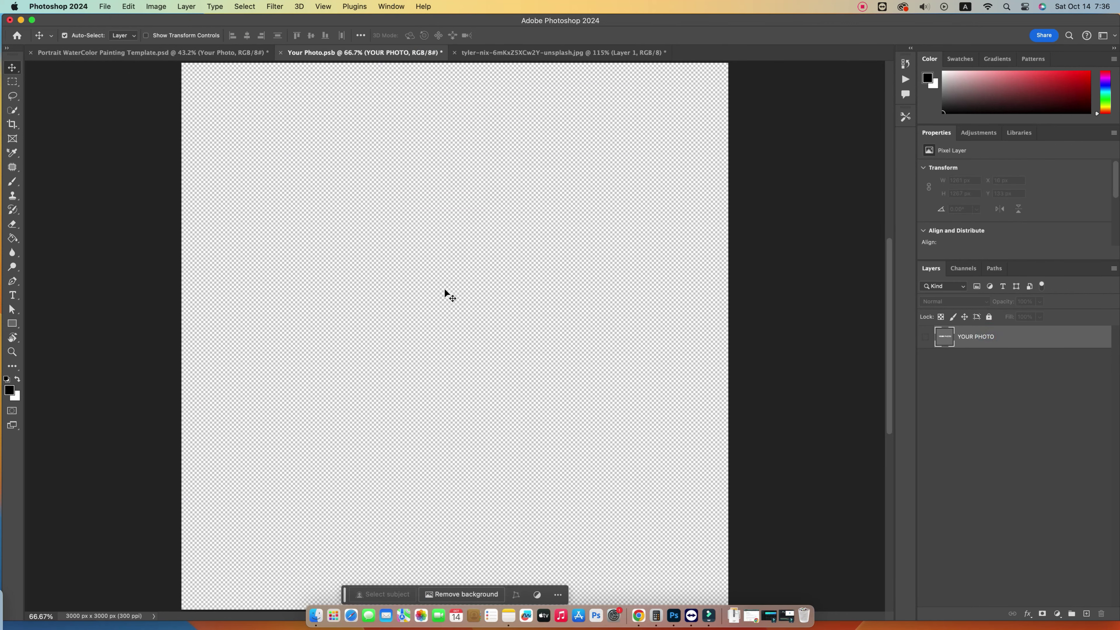
left_click(156, 7)
left_click(137, 106)
right_click(992, 338)
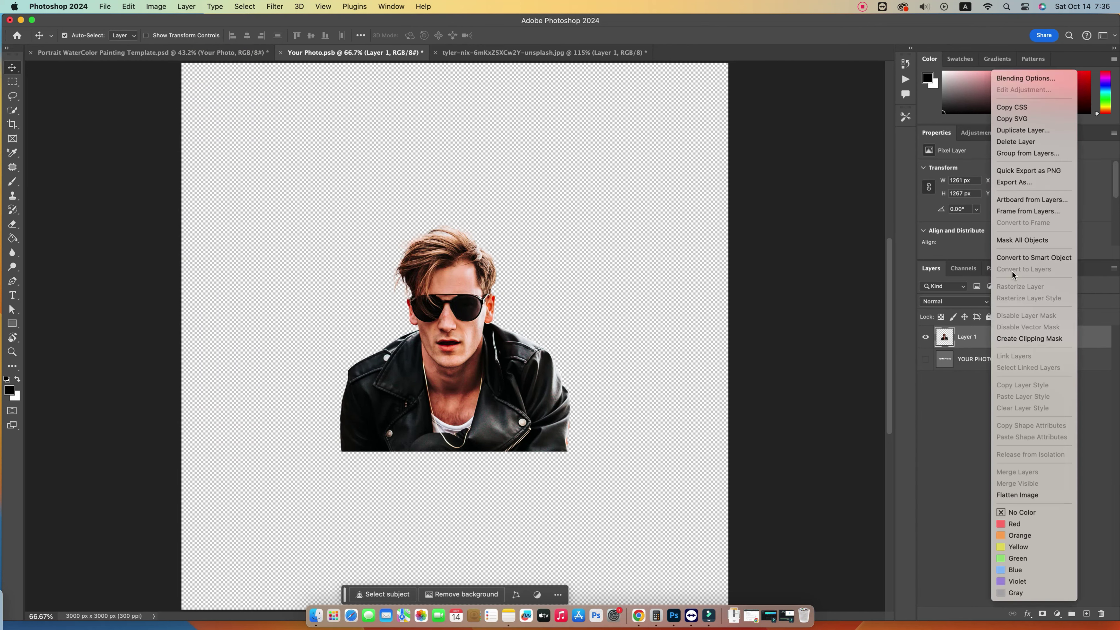
left_click(1027, 258)
- Scale the man up to about 227% and nudge him slightly down and right
key("super+t")
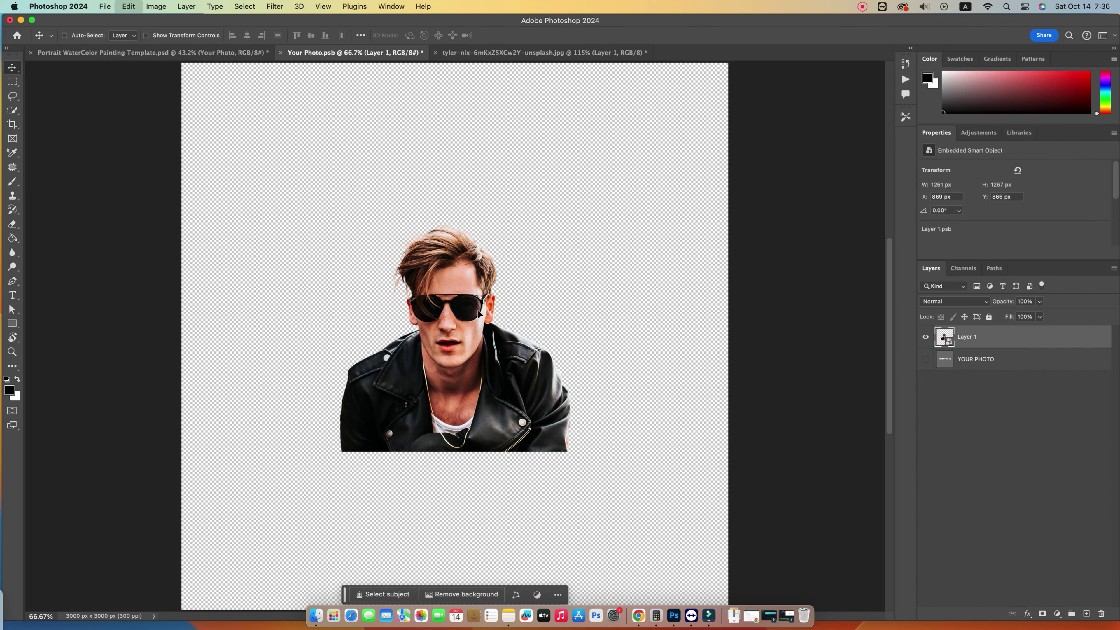
mouse_move(571, 336)
left_mouse_down()
mouse_move(727, 336)
mouse_move(710, 336)
left_mouse_up()
left_click_drag(341, 335, 189, 361)
left_click_drag(463, 380, 448, 404)
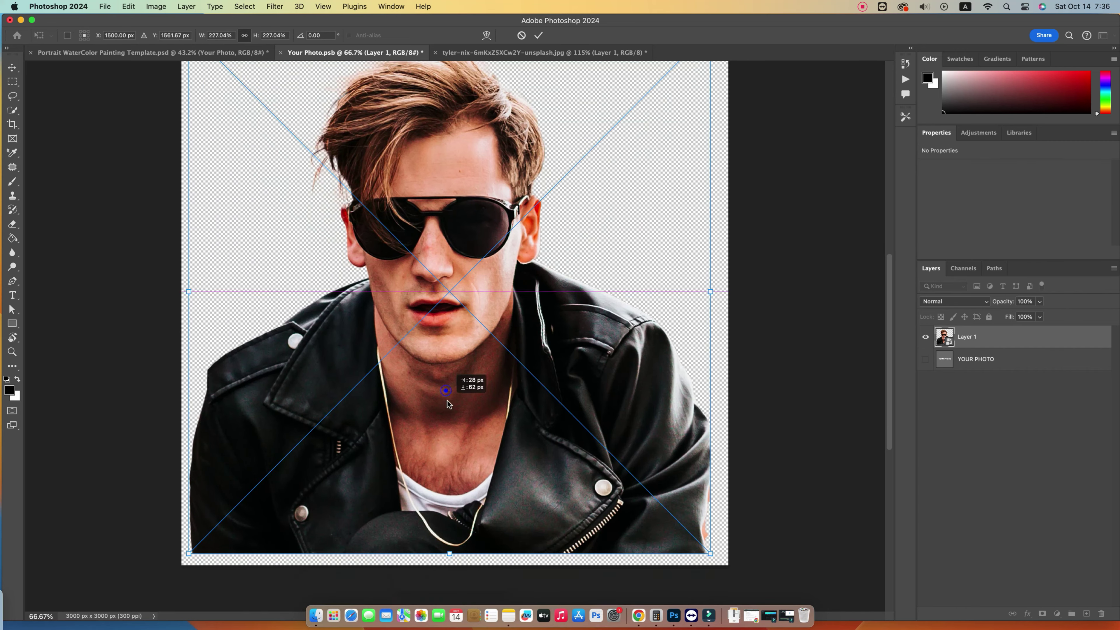
key("Return")
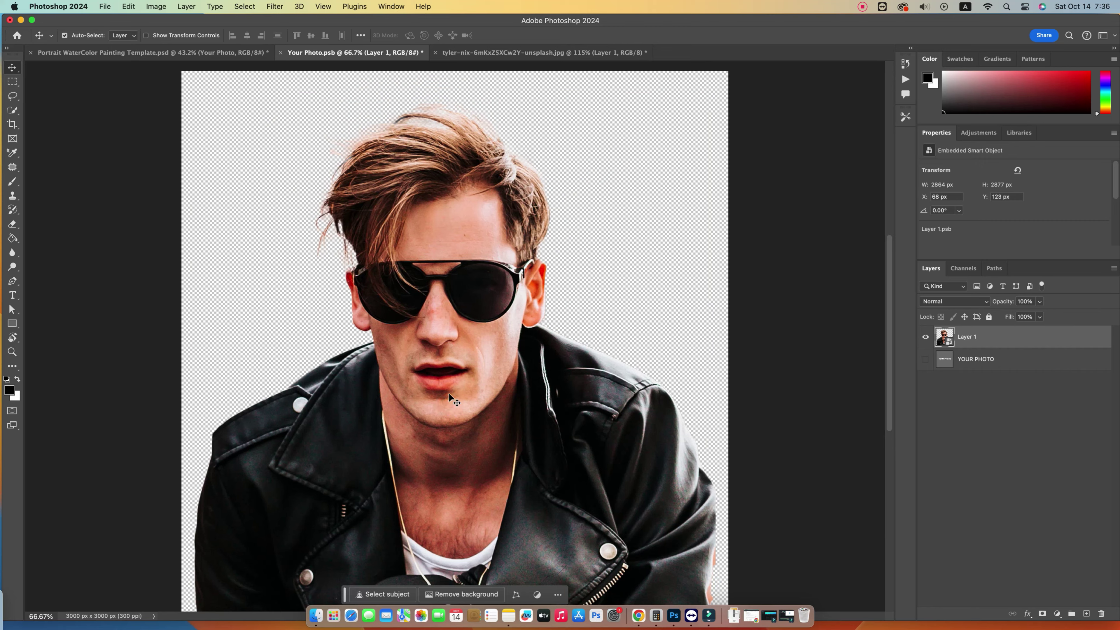
- Zoom out to the whole canvas, deselect the layer, and save the Your Photo document
key("z")
left_click_drag(479, 379, 454, 381)
key("v")
left_click_drag(462, 382, 463, 382)
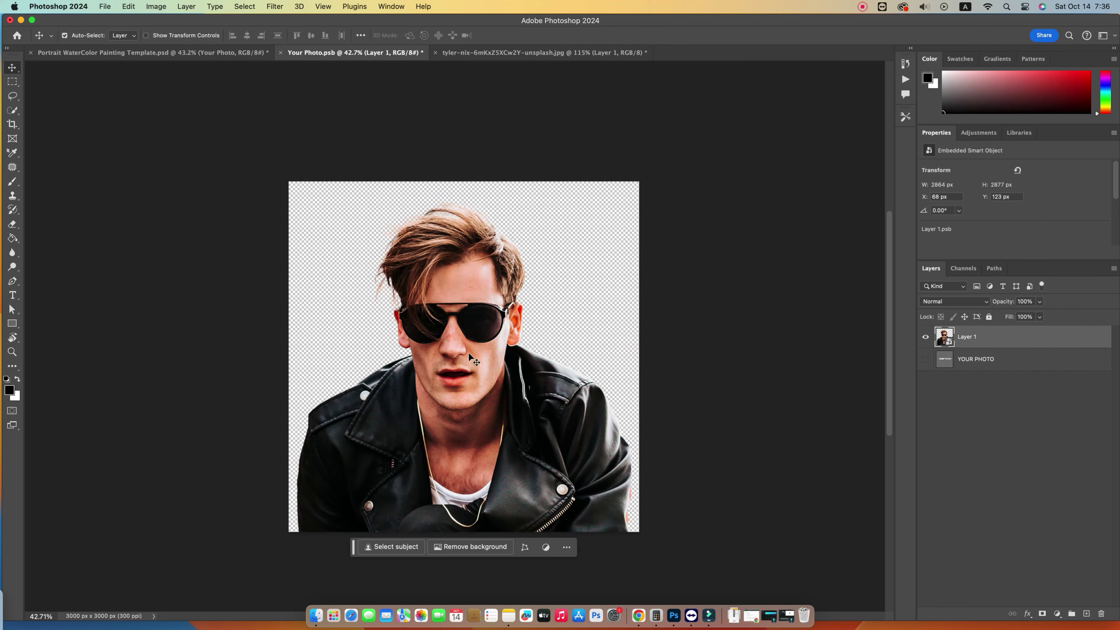
left_click(999, 419)
left_click(105, 6)
left_click(103, 118)
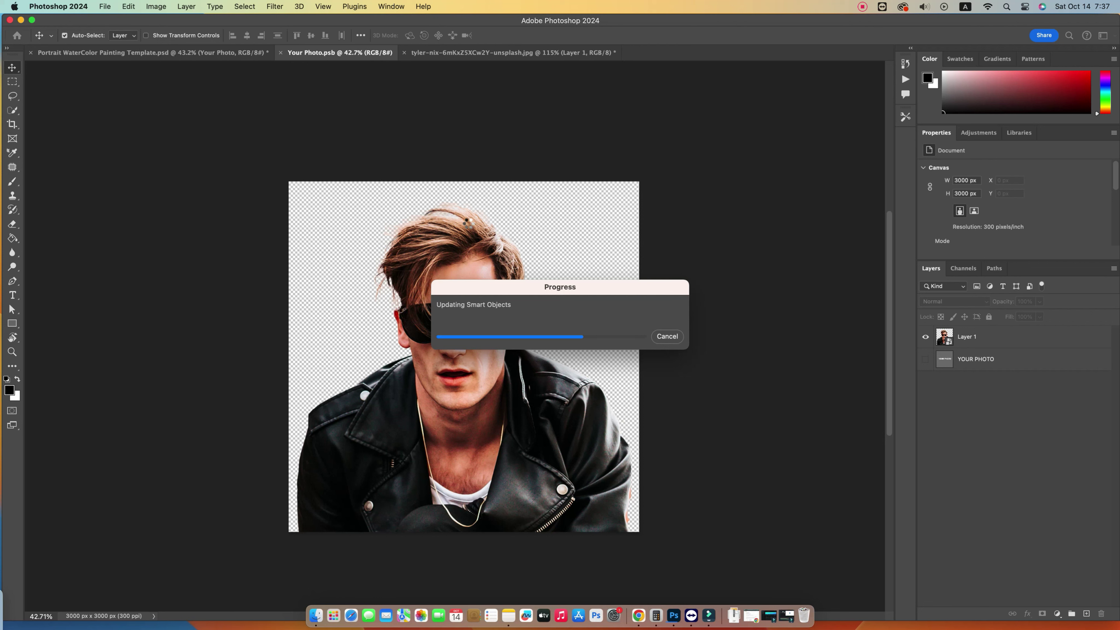
- Close Your Photo, zoom in on the watercolor portrait's face, and select the BG Color layer
left_click(279, 52)
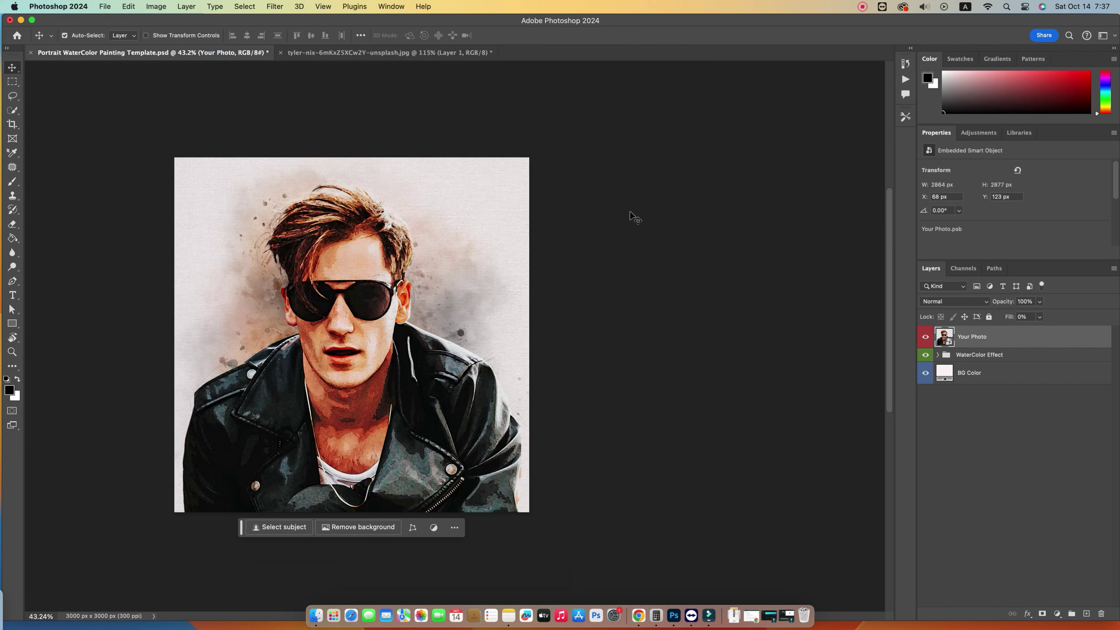
key("z")
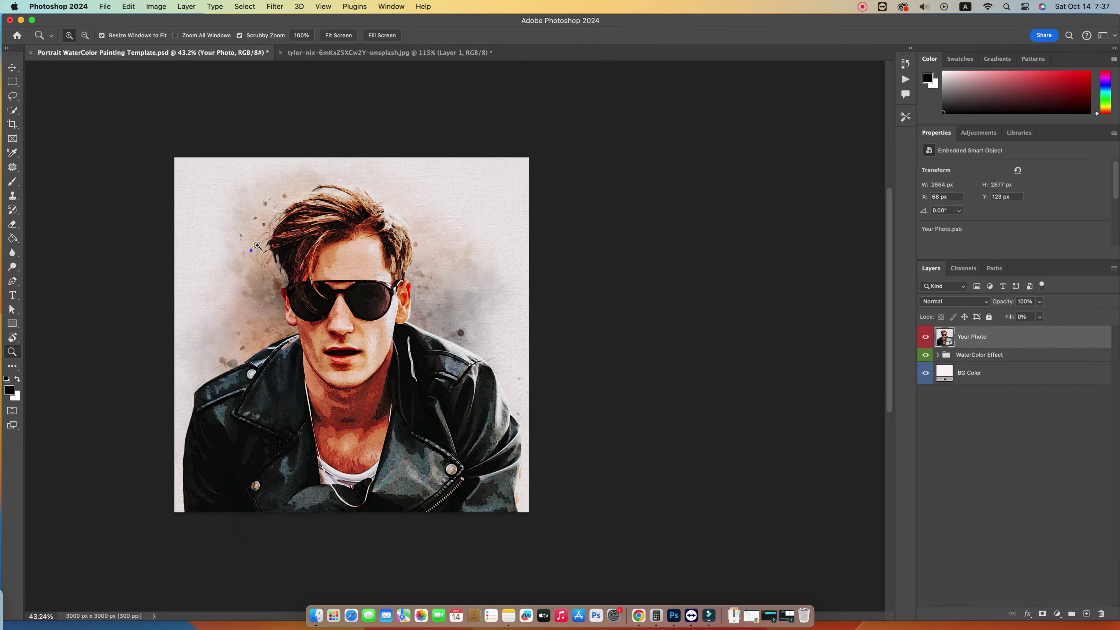
left_click_drag(254, 249, 295, 237)
scroll(295, 238, "down", 10)
scroll(295, 238, "left", 5)
scroll(458, 342, "down", 5)
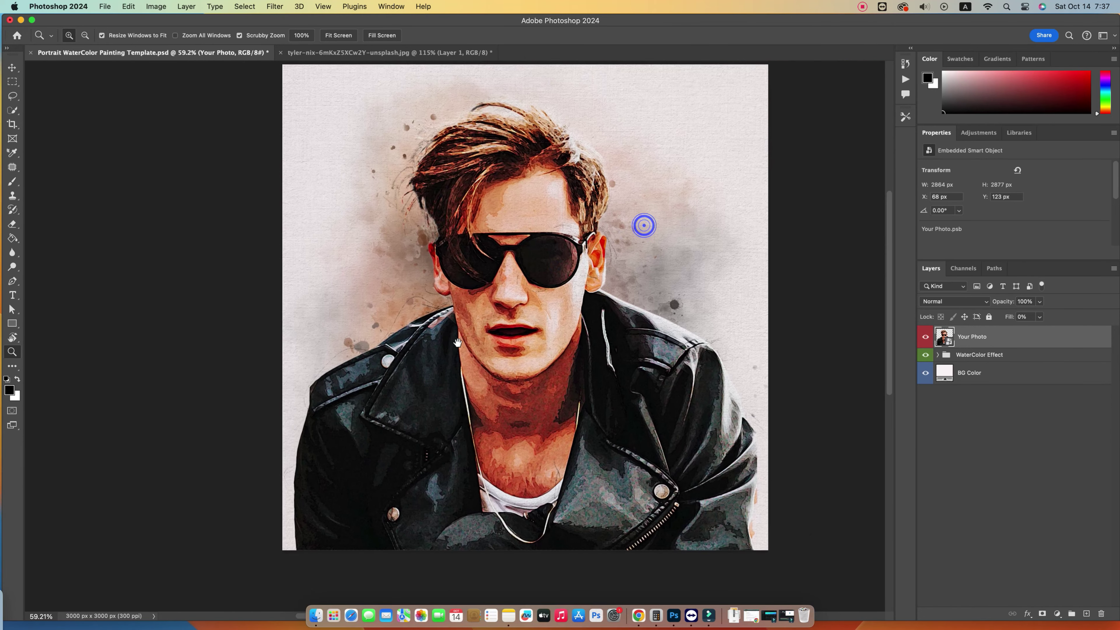
left_click(985, 354)
left_click(940, 371)
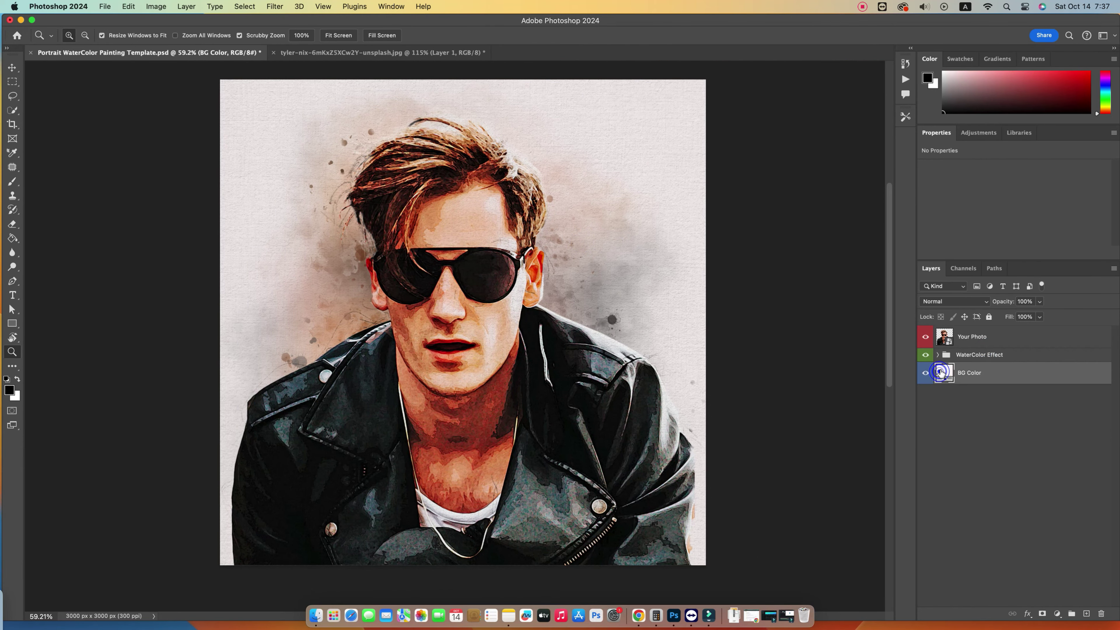
- Set the BG Color fill to the warm beige d1cbb4
double_click(940, 372)
left_click(558, 147)
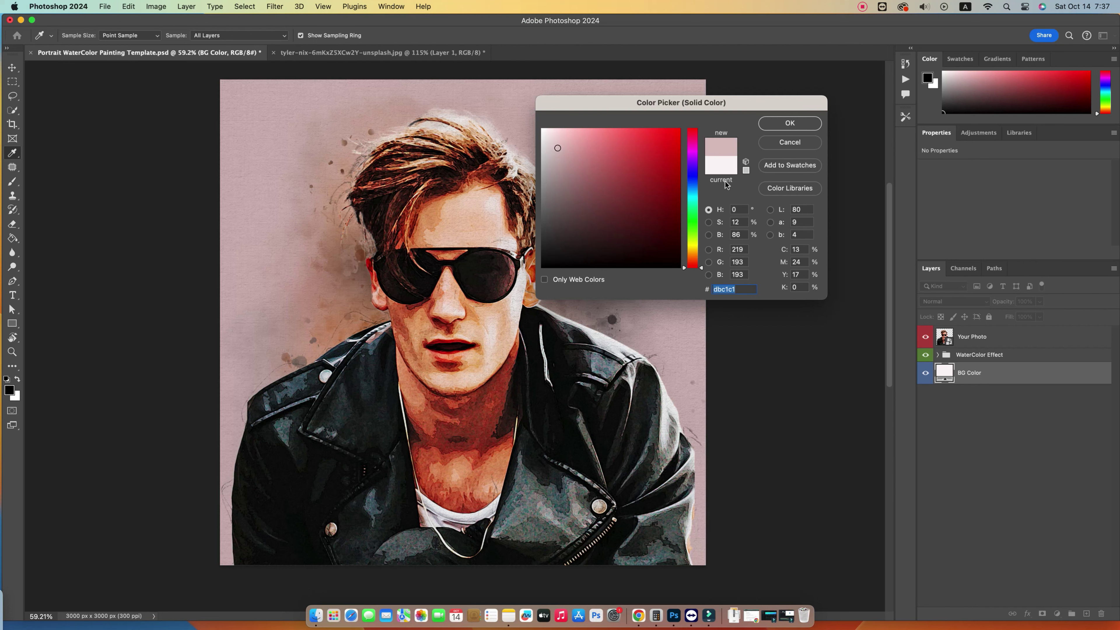
left_click_drag(694, 260, 694, 249)
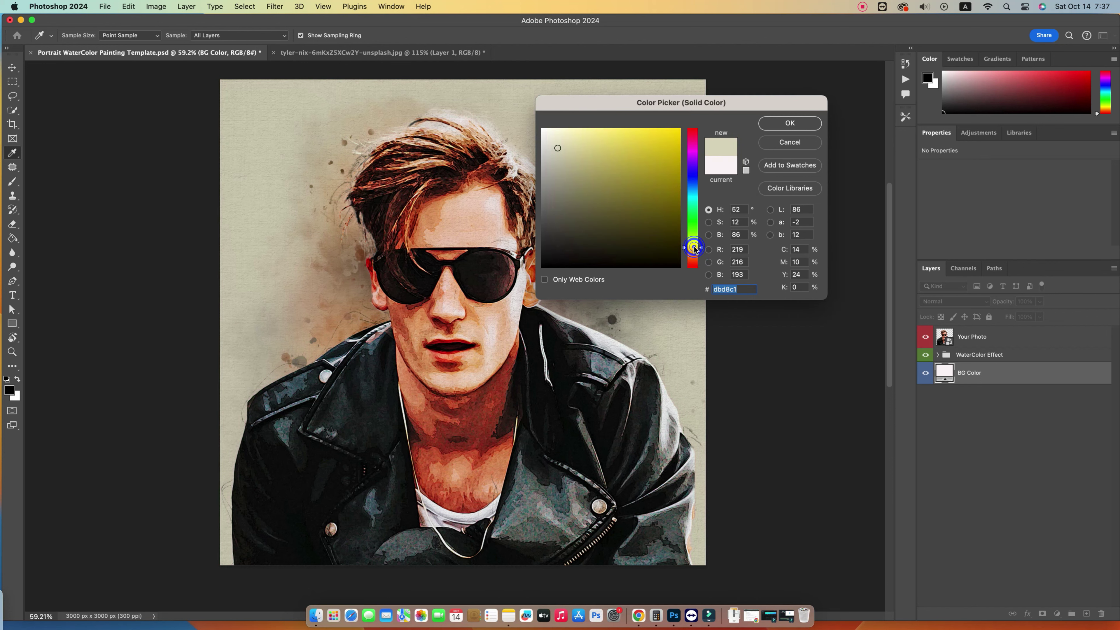
left_click_drag(694, 248, 694, 249)
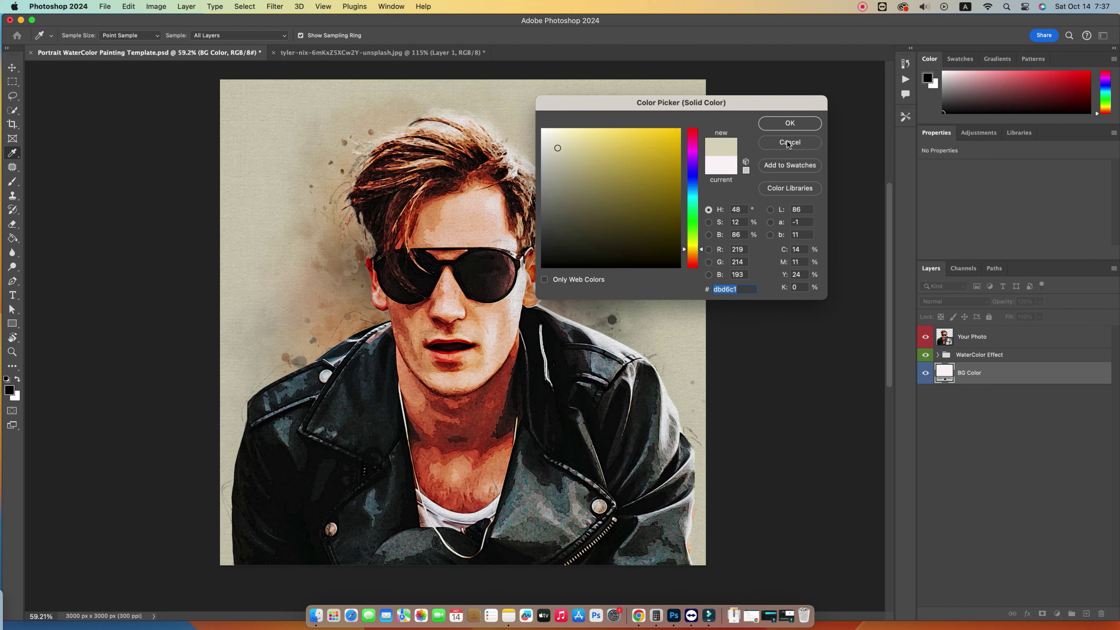
left_click_drag(787, 103, 990, 72)
left_click(766, 121)
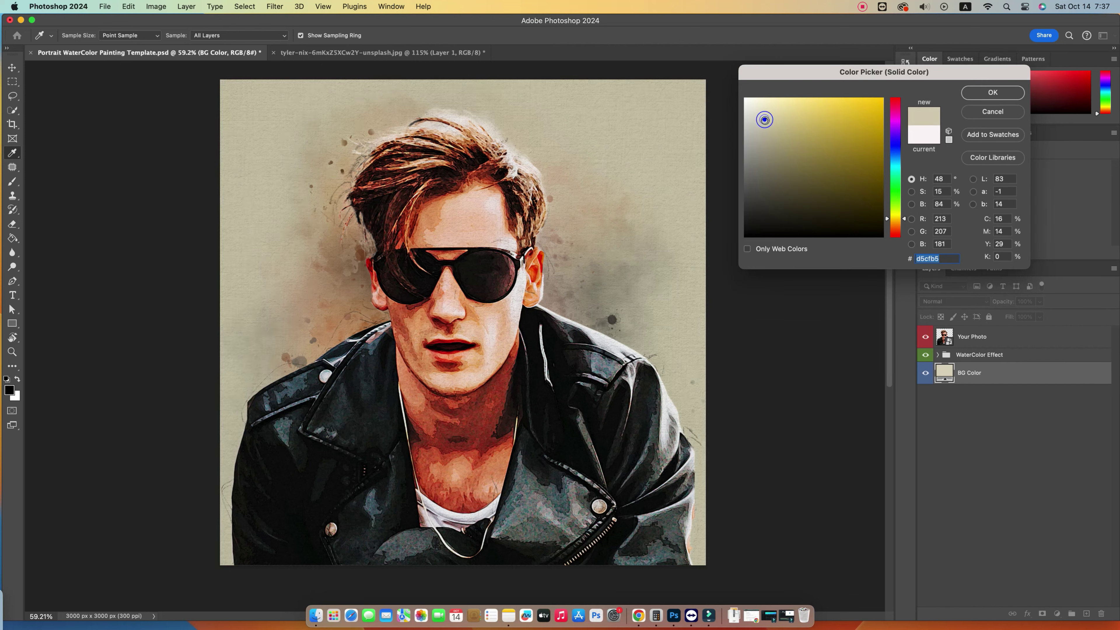
left_click(772, 123)
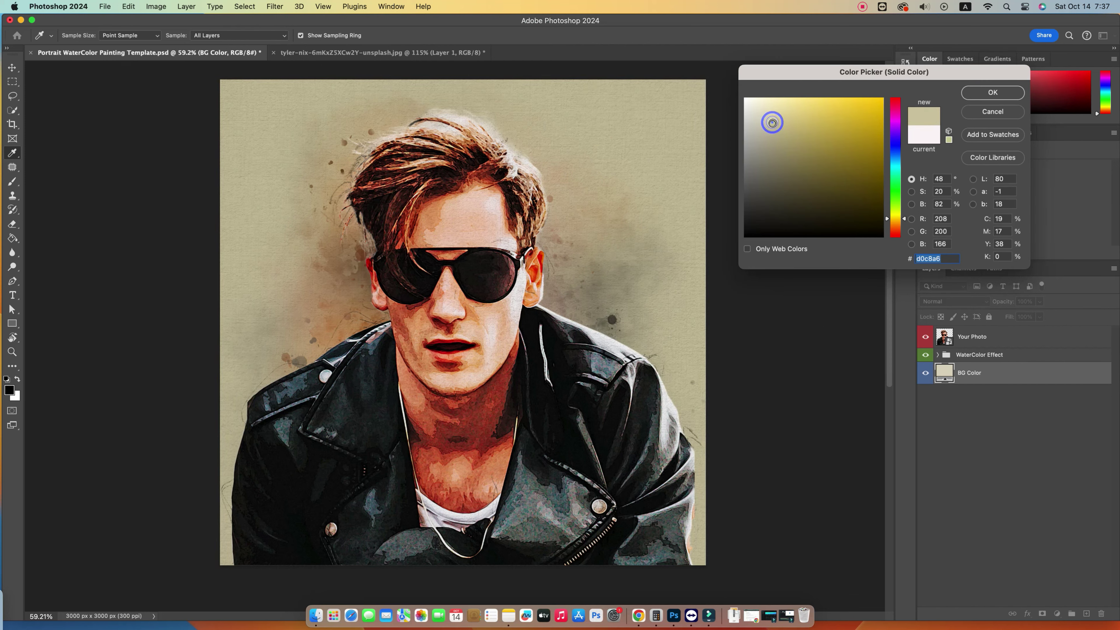
left_click(765, 128)
key("Return")
key("z")
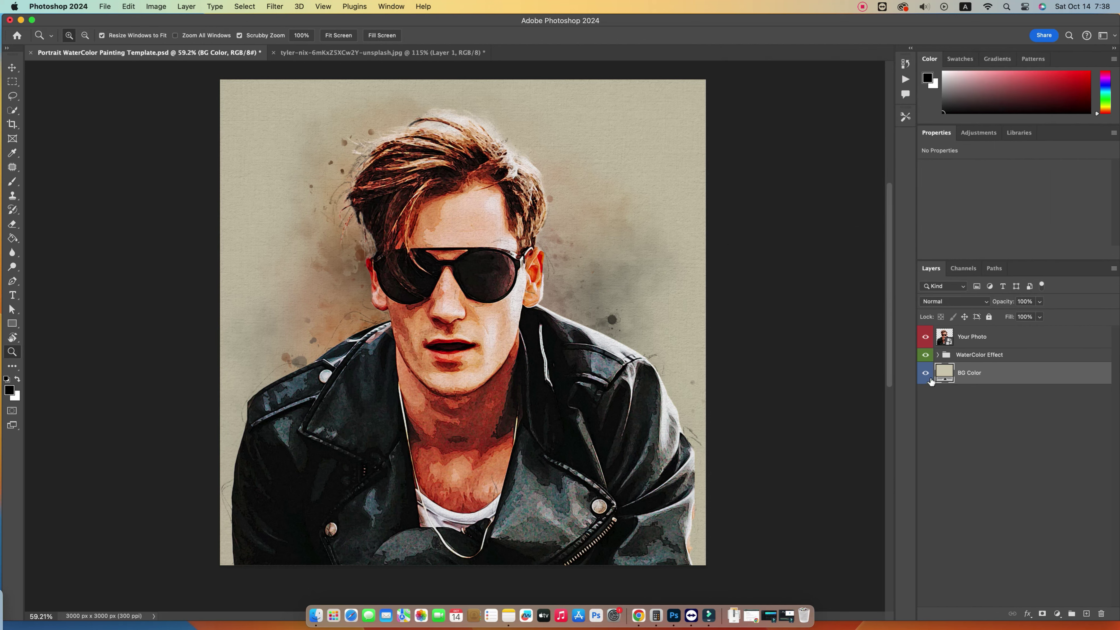
left_click(928, 376)
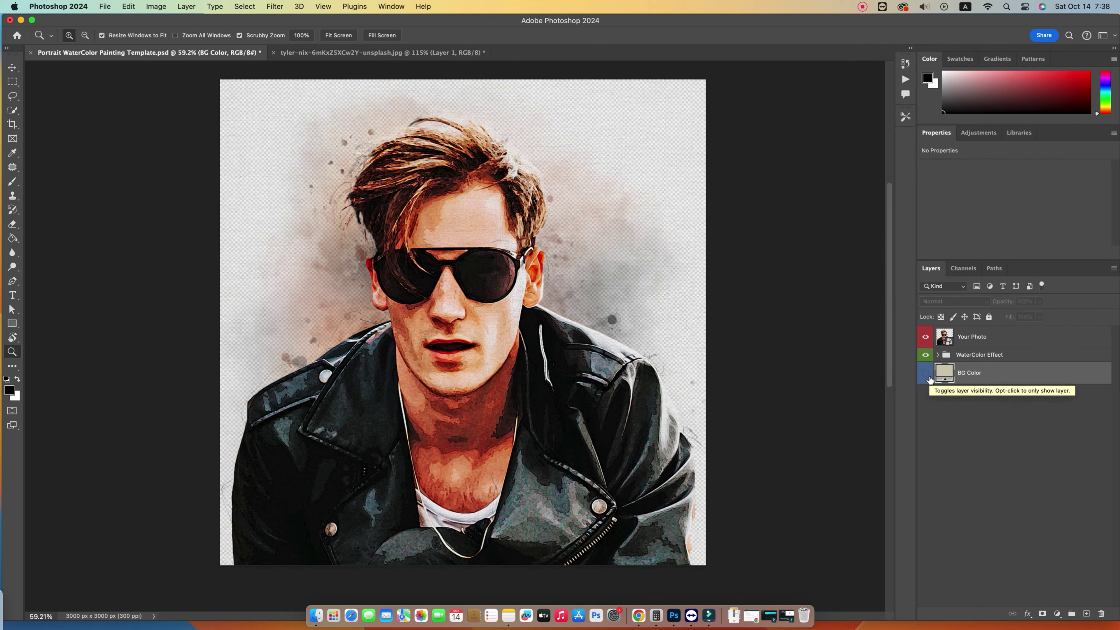
left_click(928, 376)
left_click(926, 374)
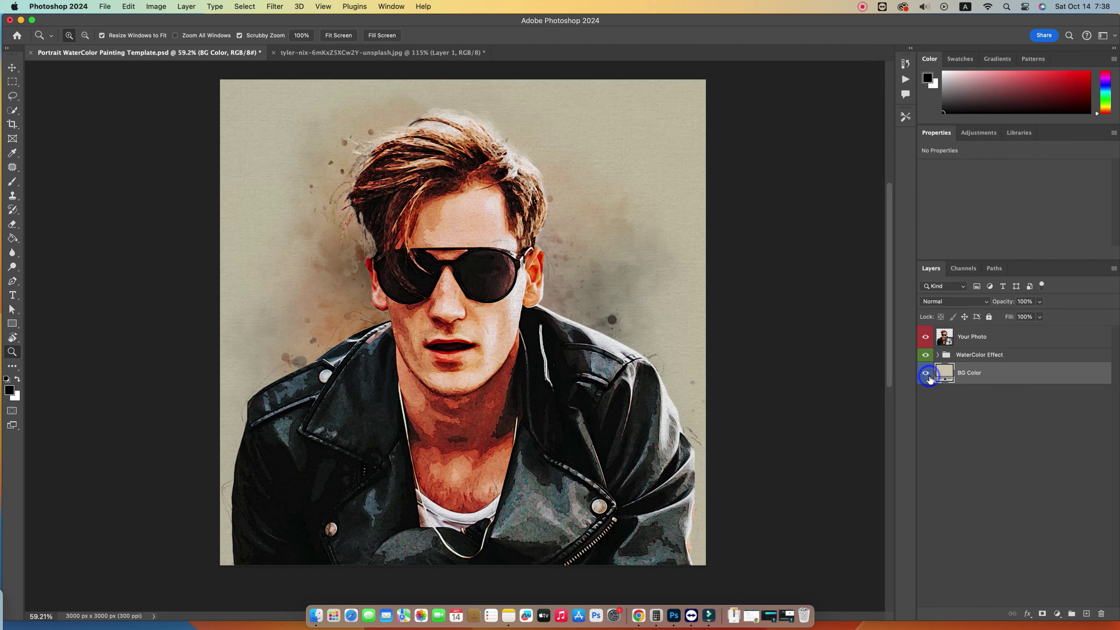